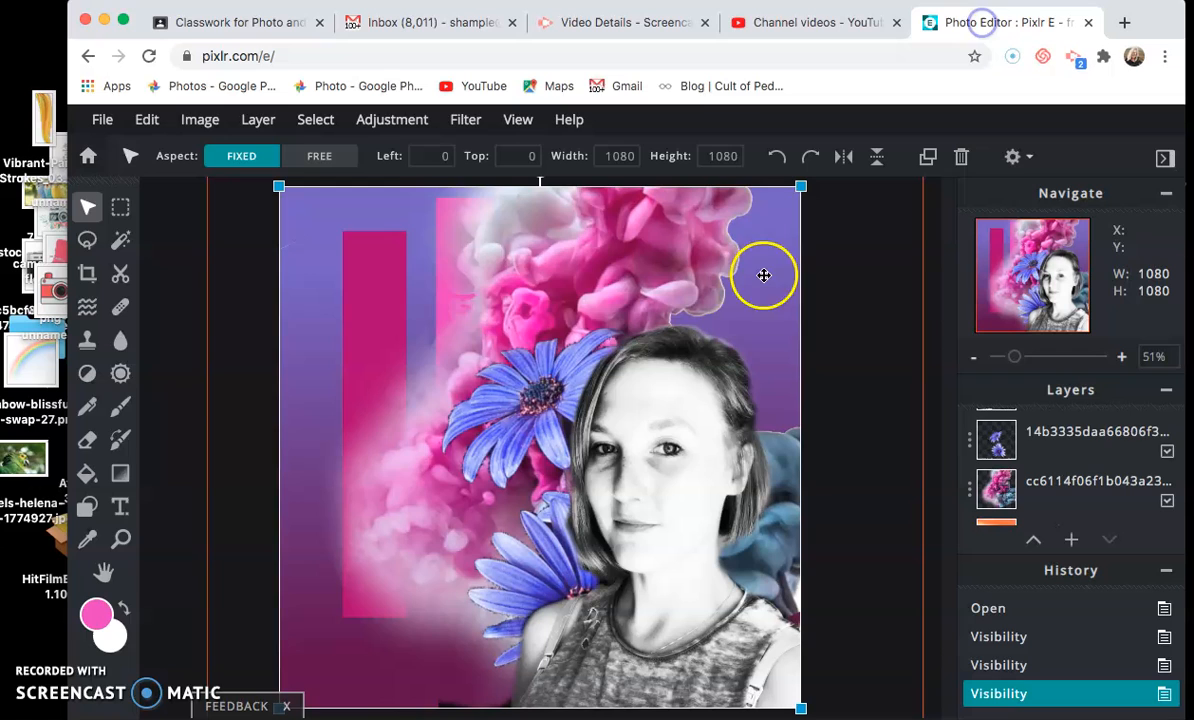
Make a rectangular marquee selection about 632 by 329 px across the pink bars and smoke in the collage
left_click(985, 22)
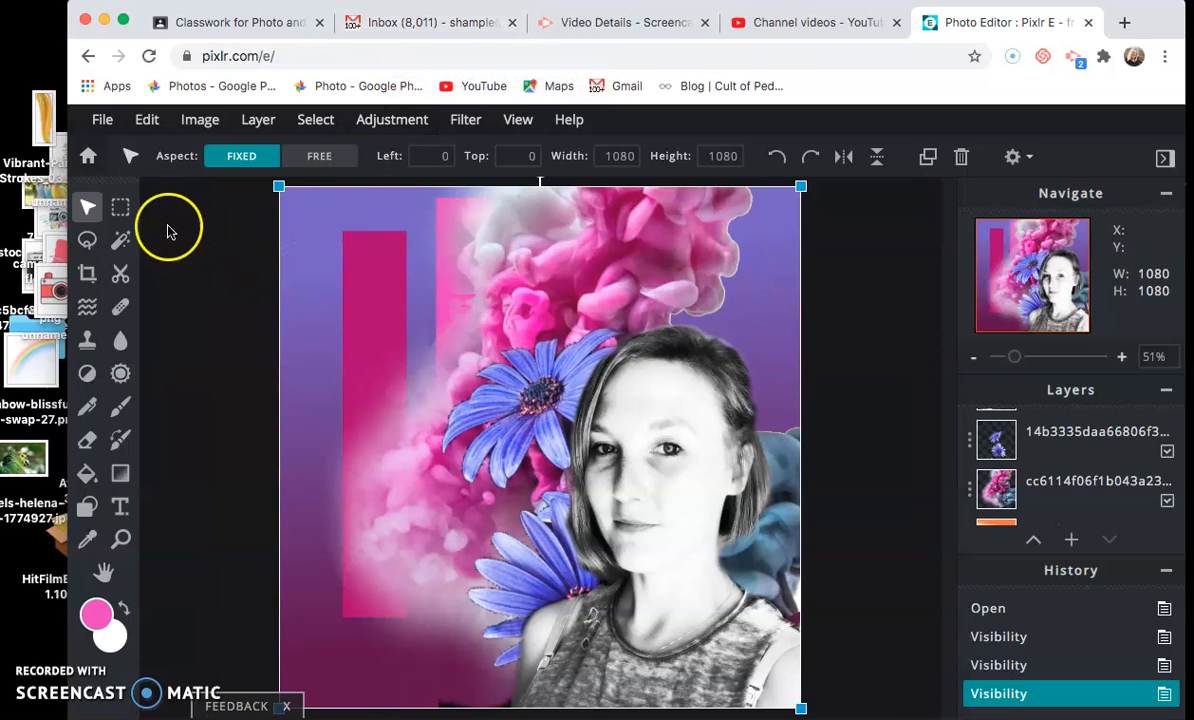
left_click(120, 206)
left_click_drag(340, 246, 644, 406)
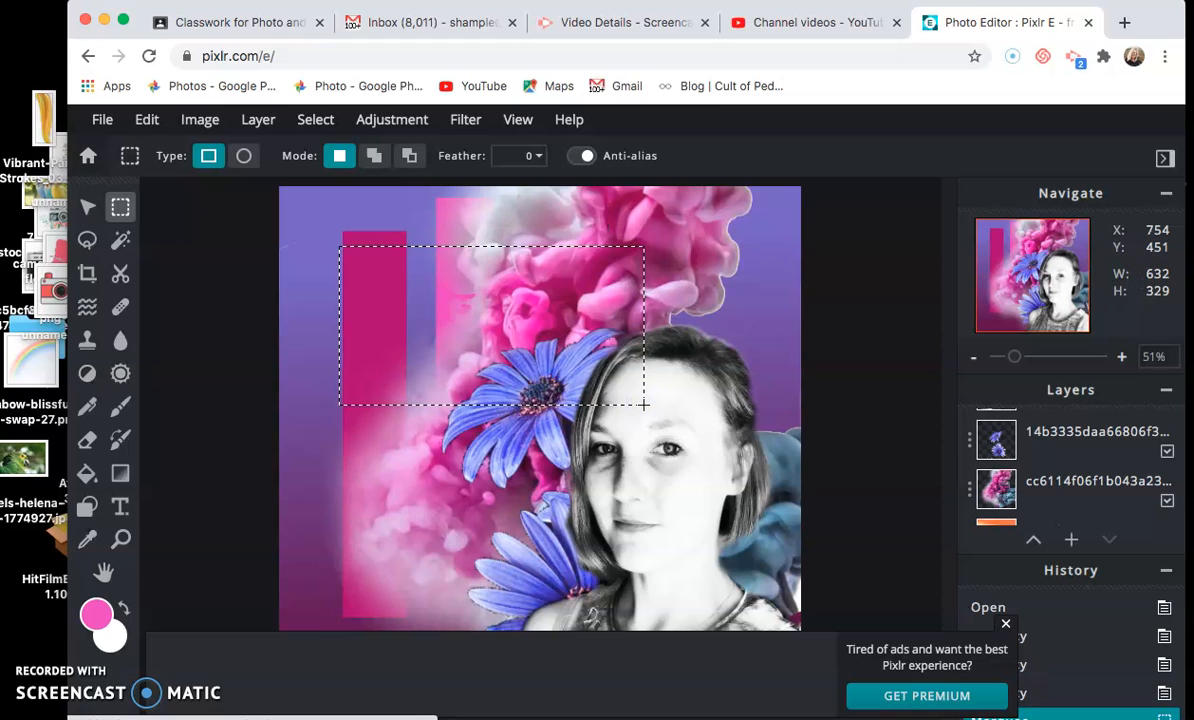
left_click(393, 119)
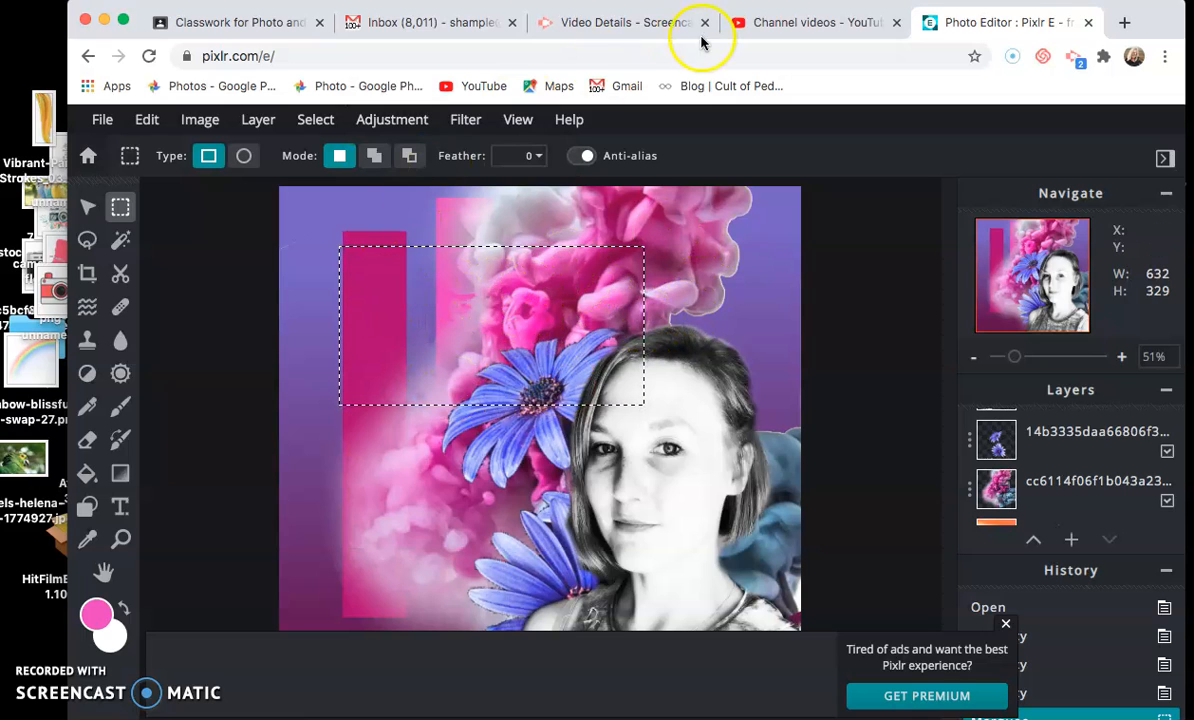
Check the "Final: Getting to know you project" requirements in Google Classroom and return to the collage in Pixlr
left_click(249, 30)
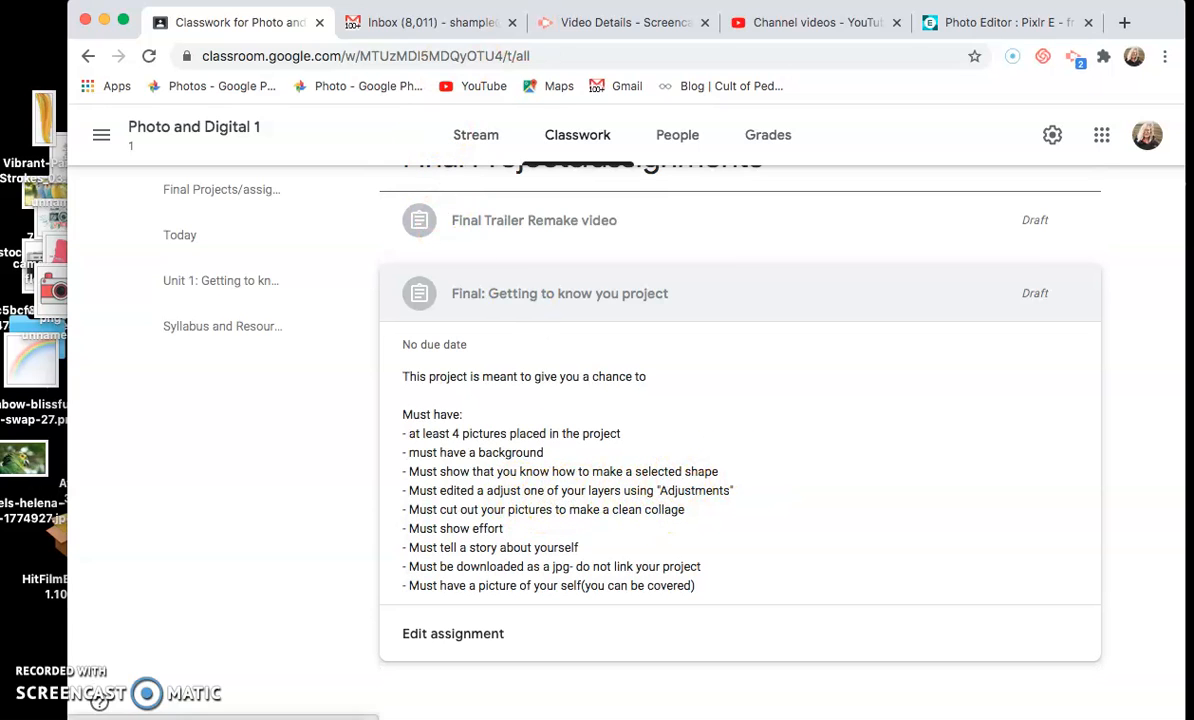
left_click(968, 22)
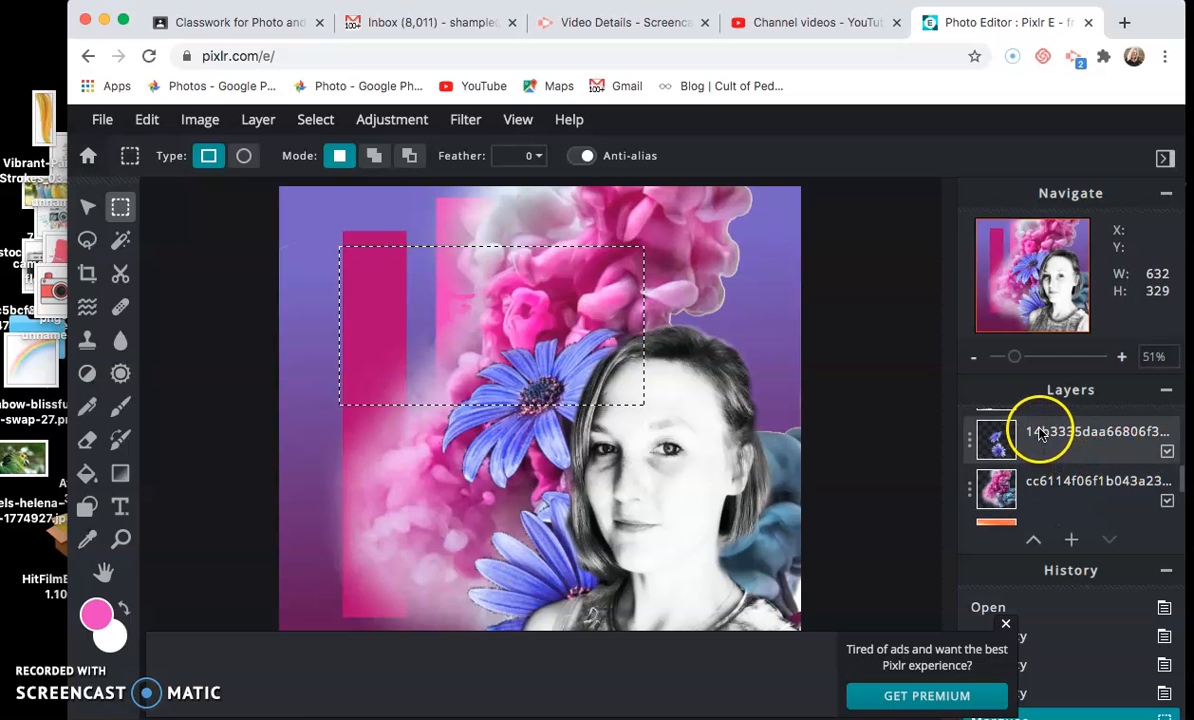
key("ctrl+Up")
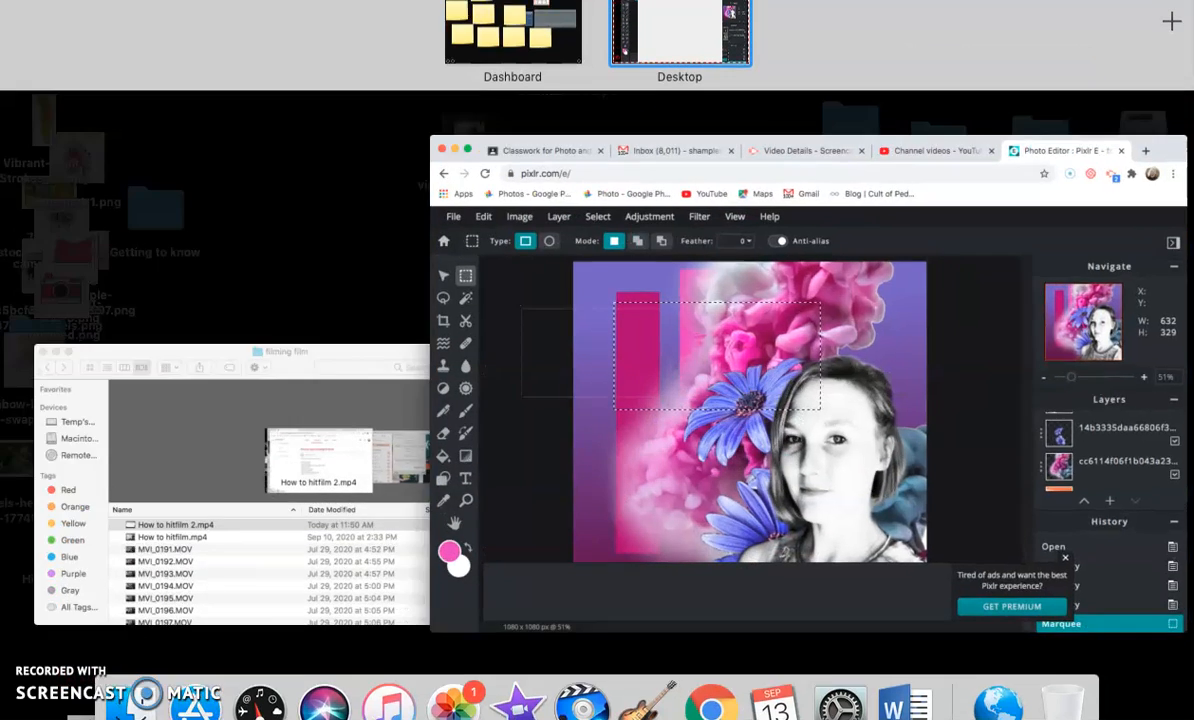
left_click(765, 147)
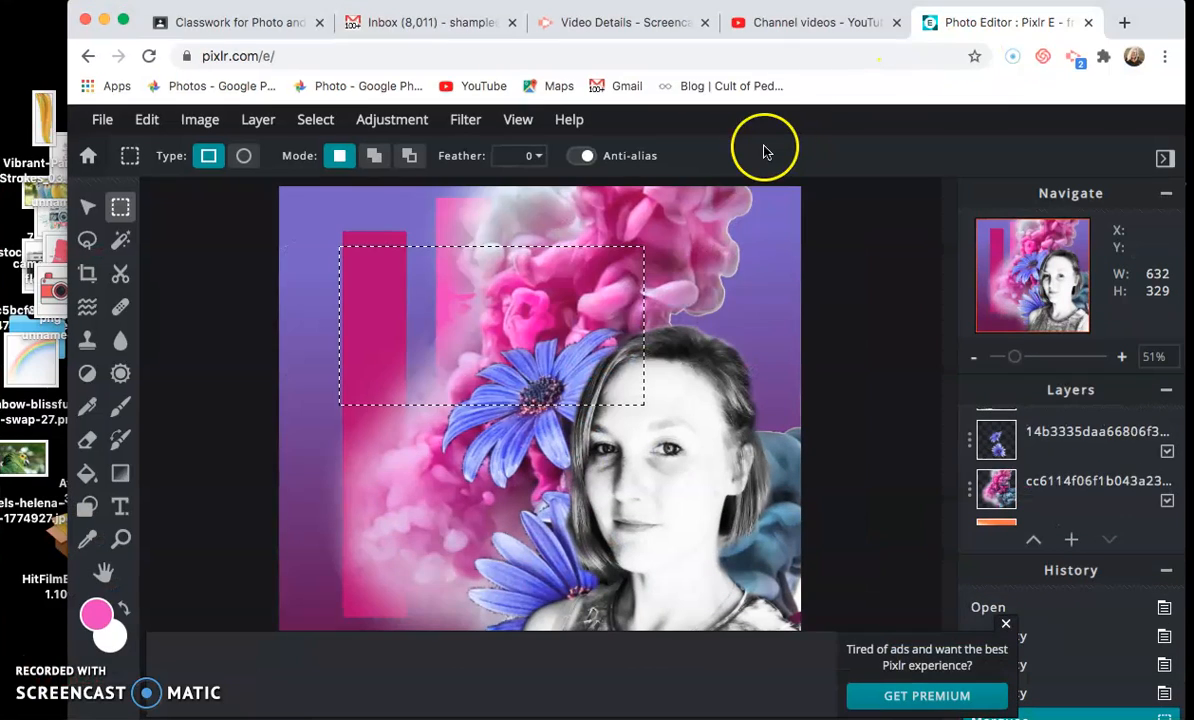
left_click(183, 22)
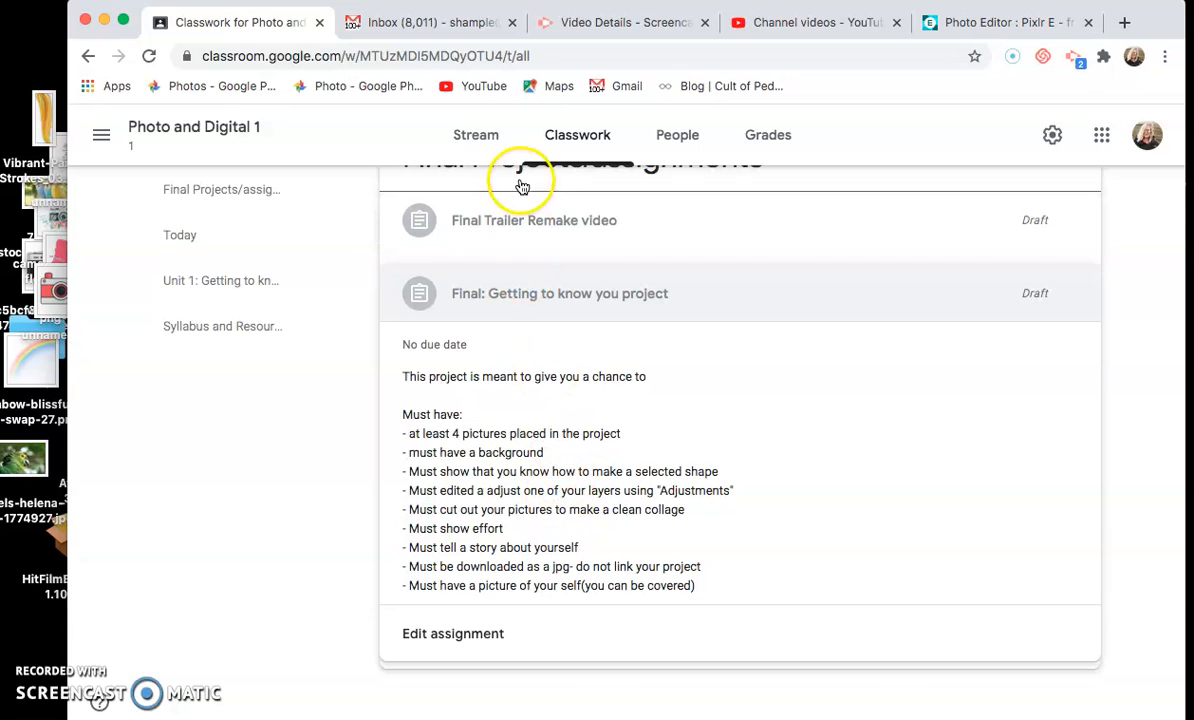
left_click(930, 30)
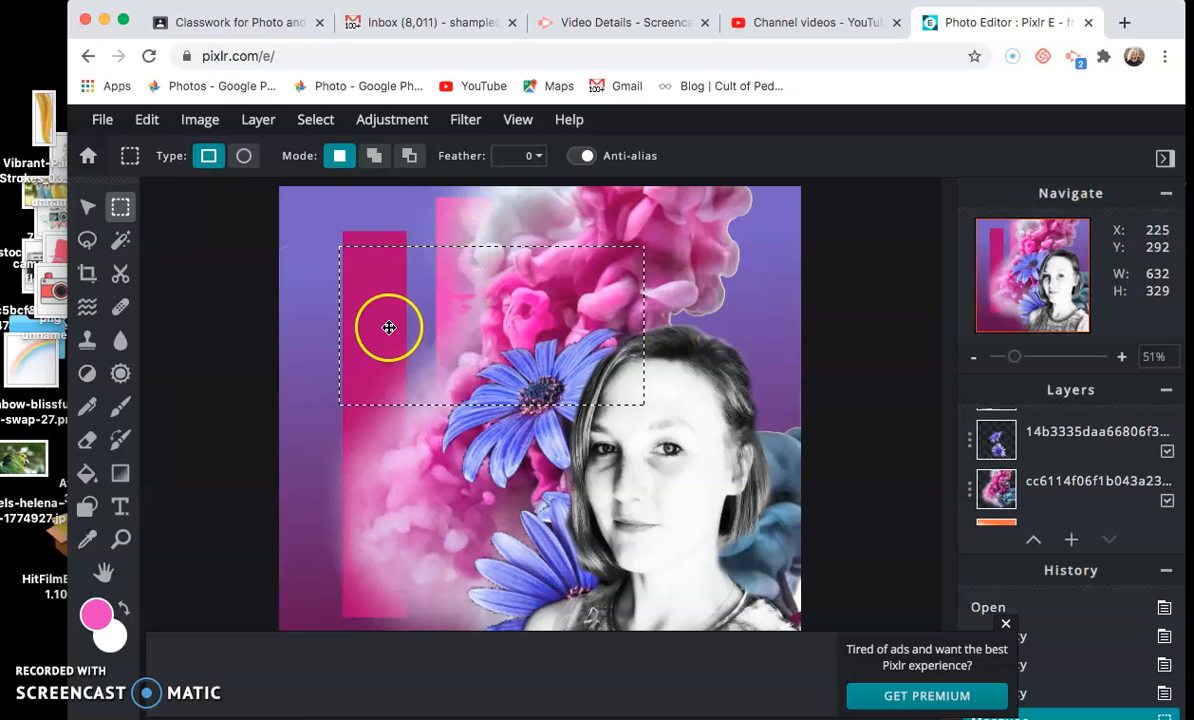
Replace the marquee selection with a smaller rectangle about 160 by 186 px over the dark pink bar
left_click(302, 239)
left_click_drag(371, 237, 508, 385)
left_click_drag(341, 381, 417, 472)
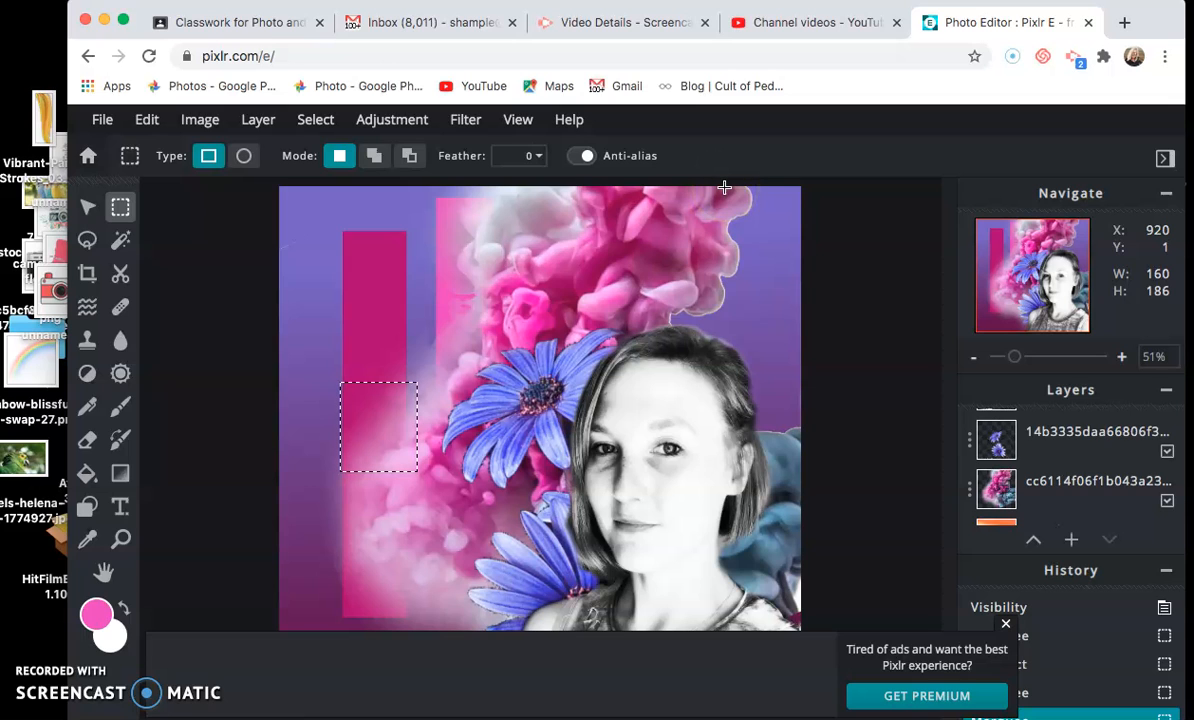
Reread the project requirements in Google Classroom, then go back to Pixlr and clear the selection
left_click(276, 14)
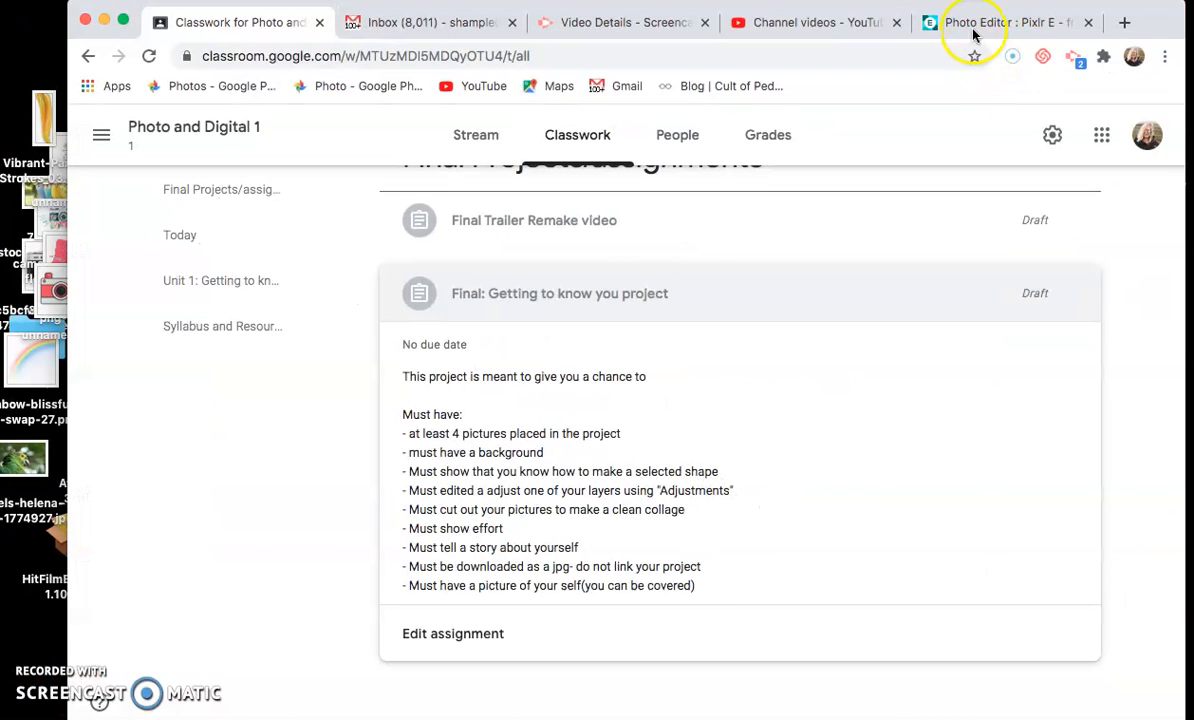
left_click(955, 23)
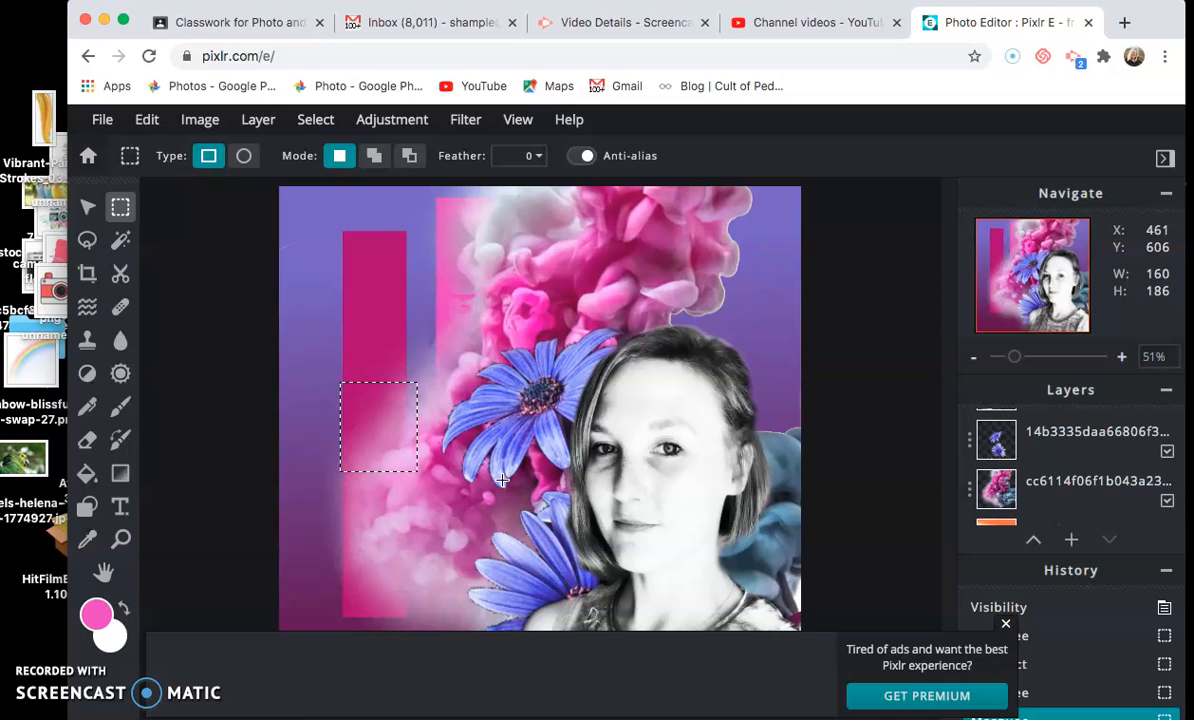
left_click(209, 28)
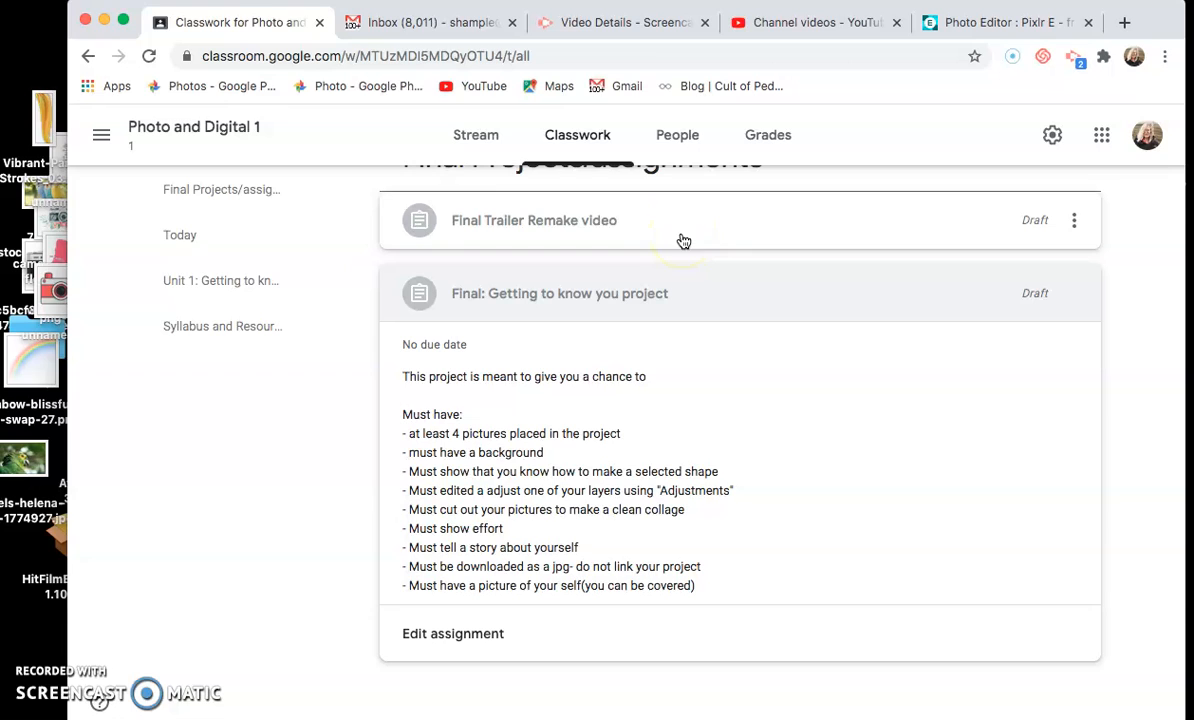
scroll(675, 415, "down", 1)
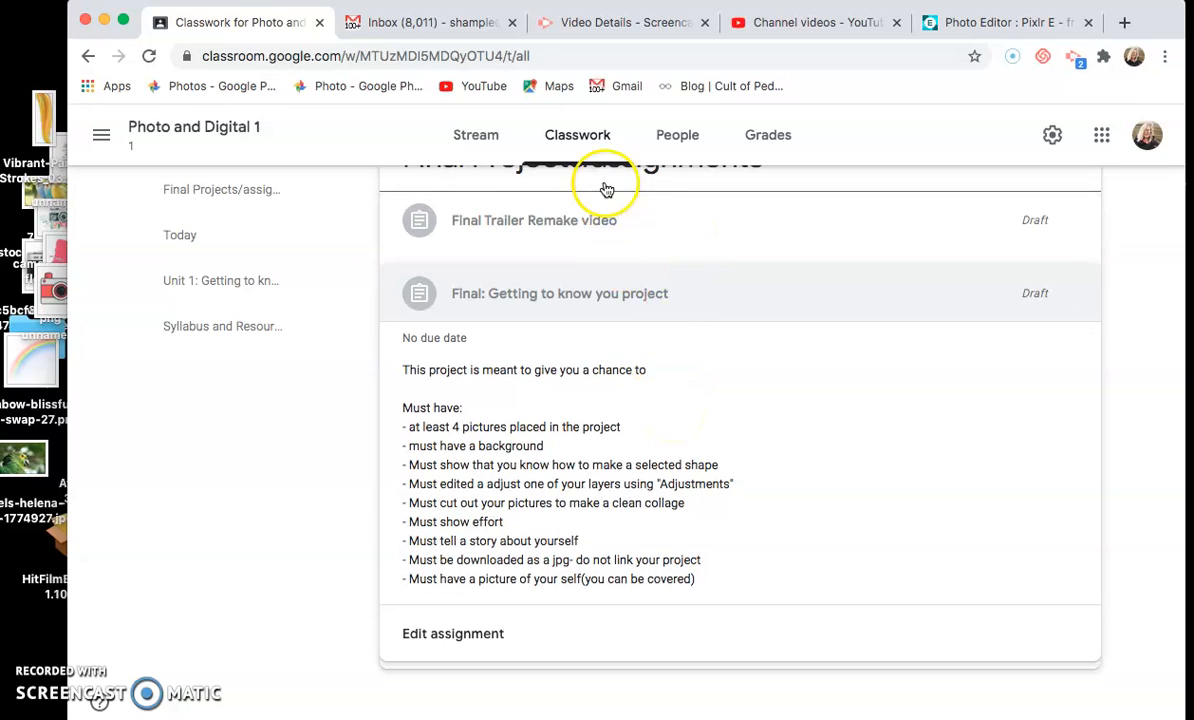
left_click(1008, 28)
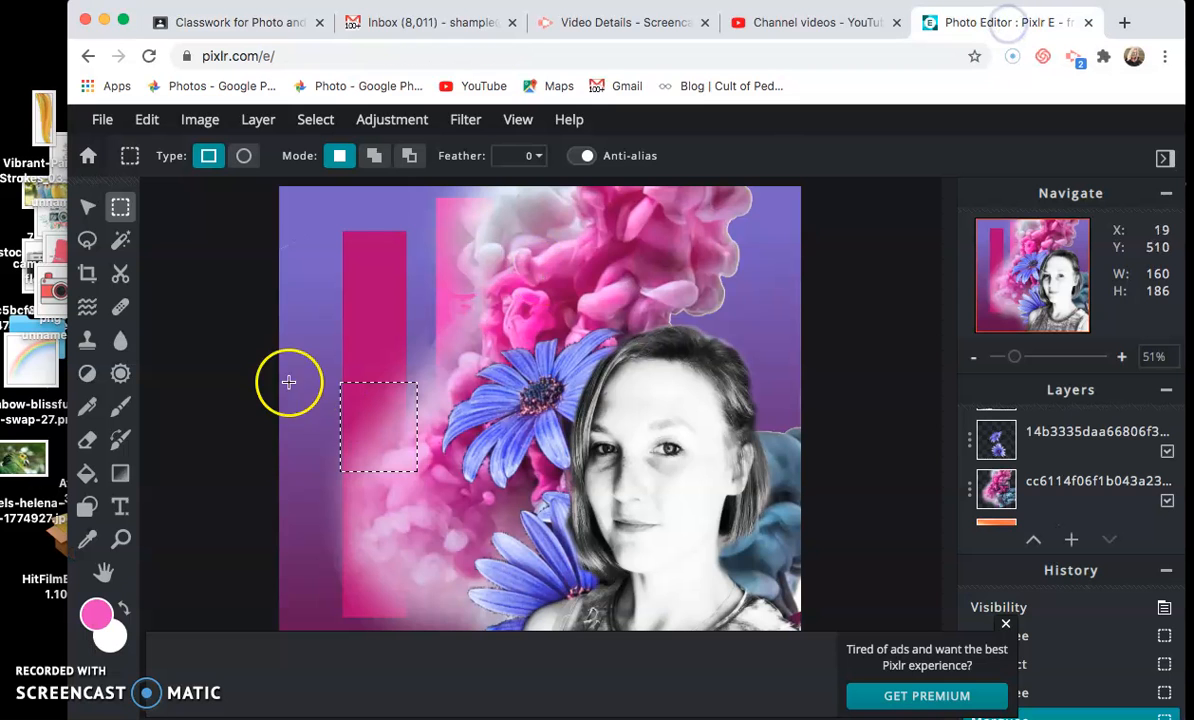
left_click(332, 338)
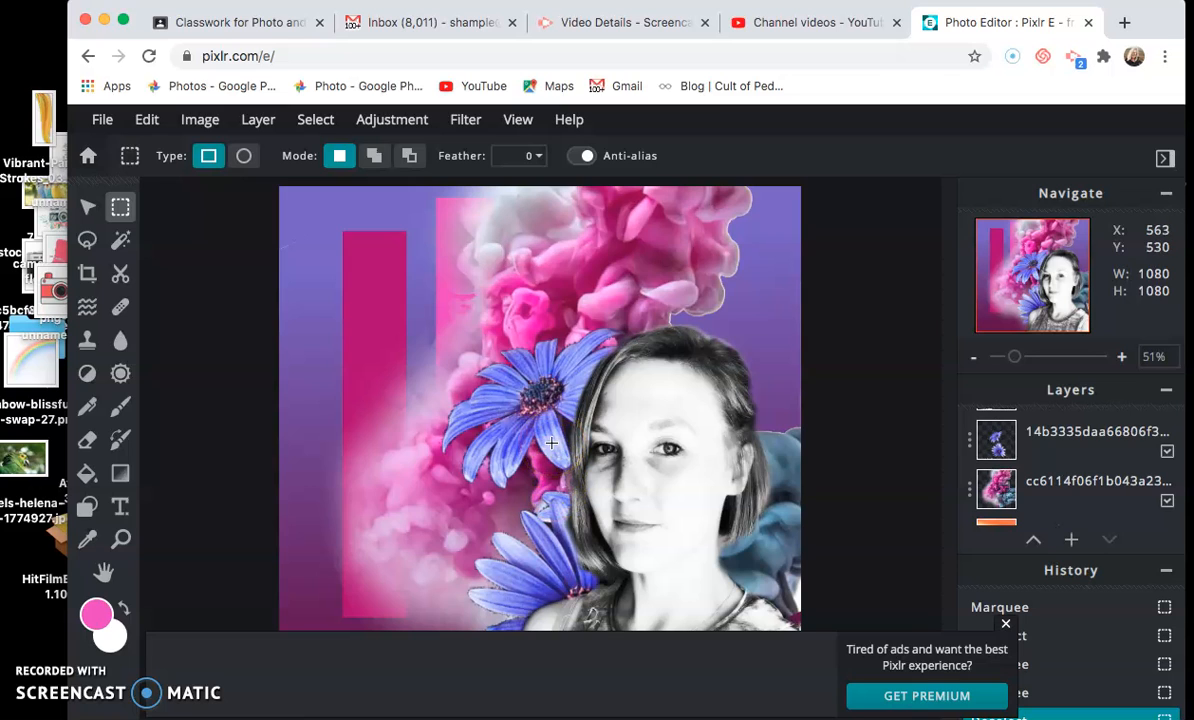
Show the blue Vibrant-Paint-Stroke layer and hide the pink smoke layer
scroll(1080, 441, "up", 3)
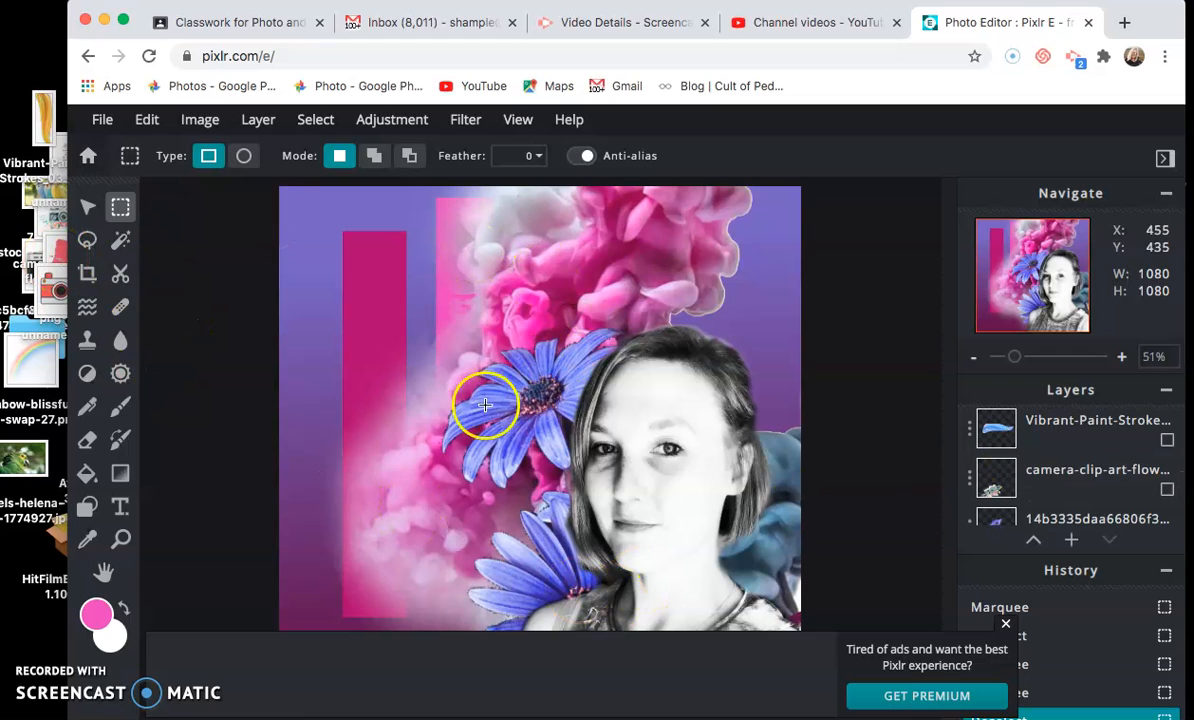
left_click(1167, 440)
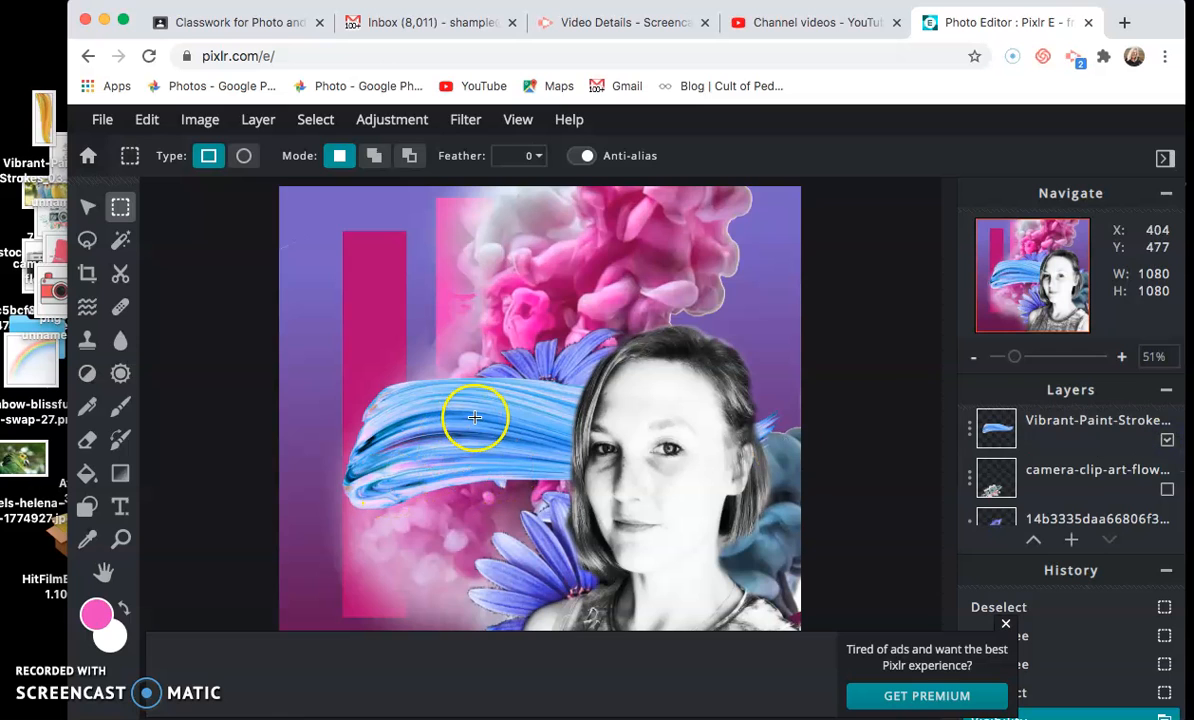
scroll(1095, 478, "down", 2)
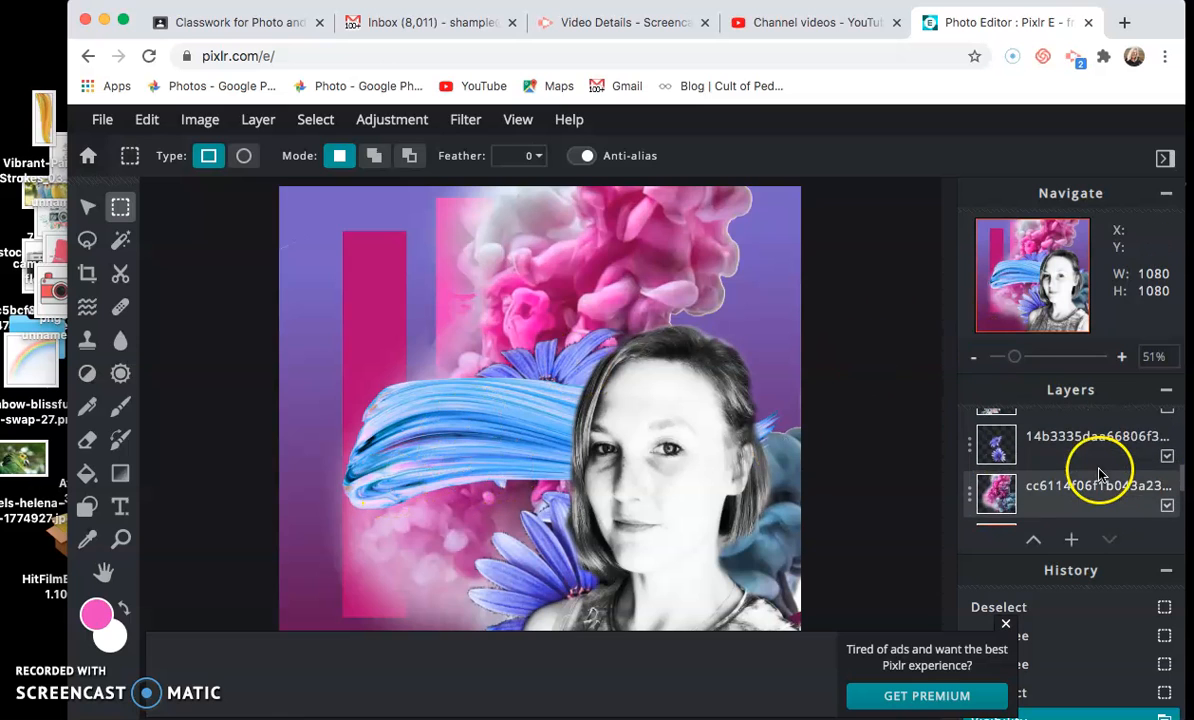
left_click(1167, 506)
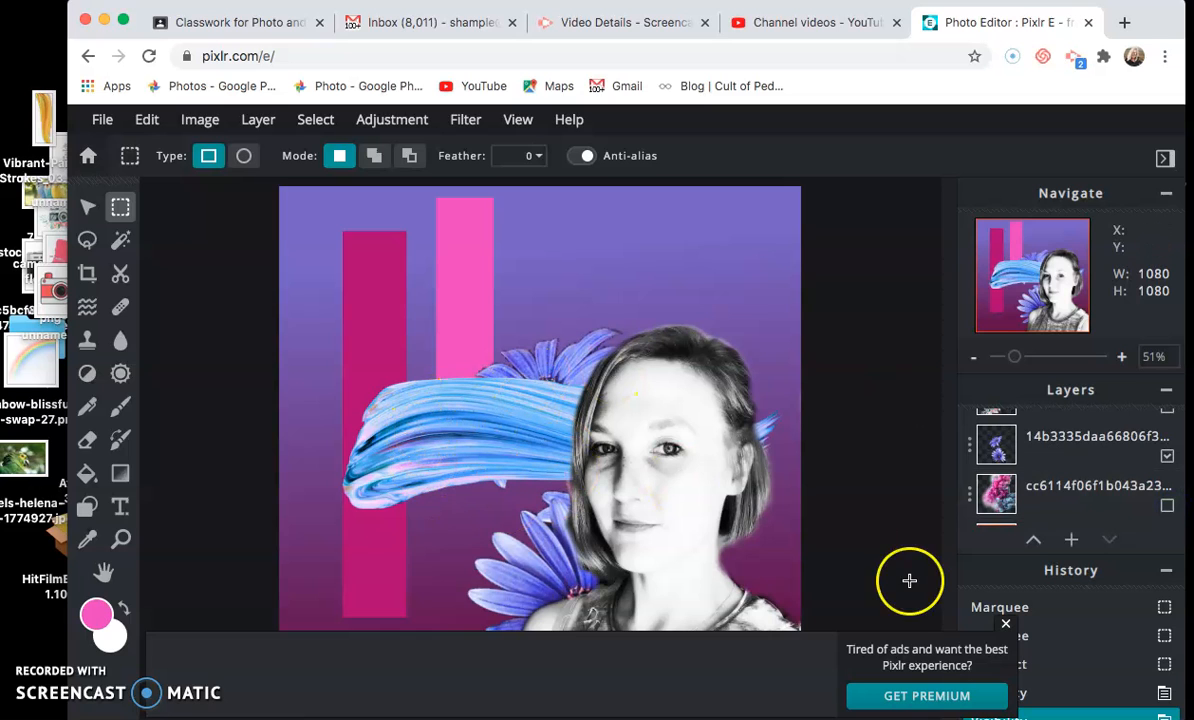
Move the blue paint stroke layer above the IMG_3715.JPG portrait layer so it covers the eyes
scroll(1120, 465, "up", 2)
mouse_move(1098, 433)
left_mouse_down()
mouse_move(1096, 495)
mouse_move(1077, 392)
mouse_move(1077, 405)
left_mouse_up()
left_click(613, 541)
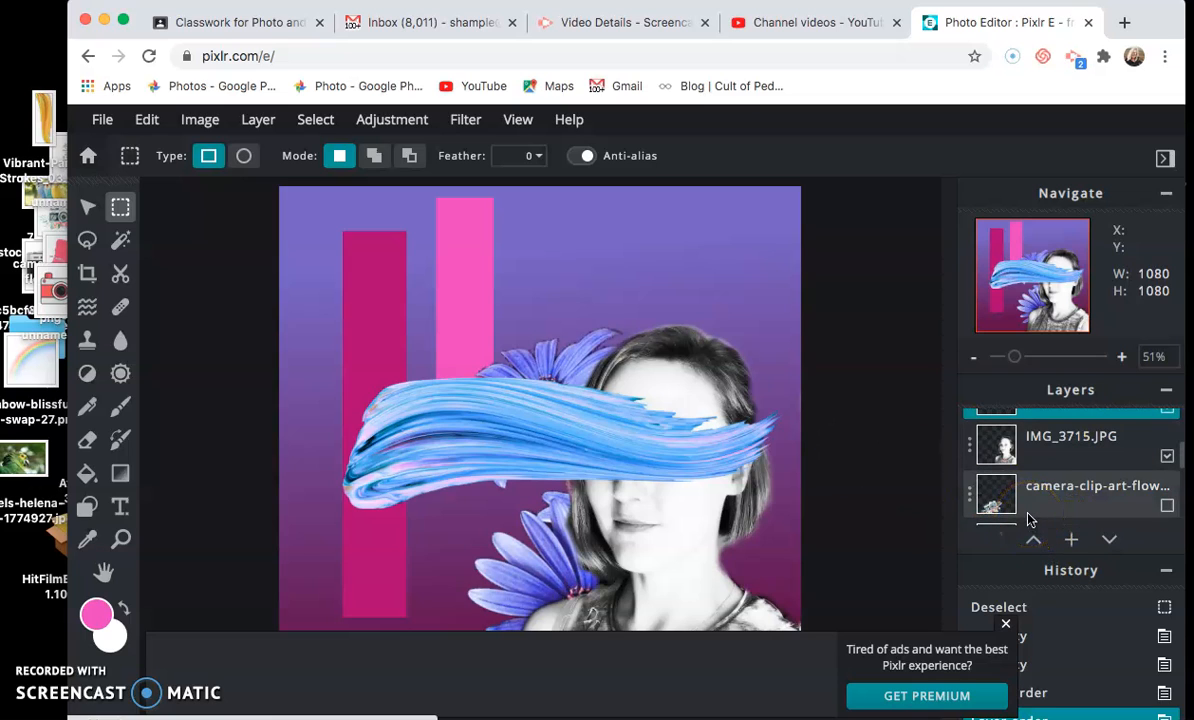
Look through the layer stack down to the background and show the camera-clip-art layer
scroll(1077, 485, "down", 1)
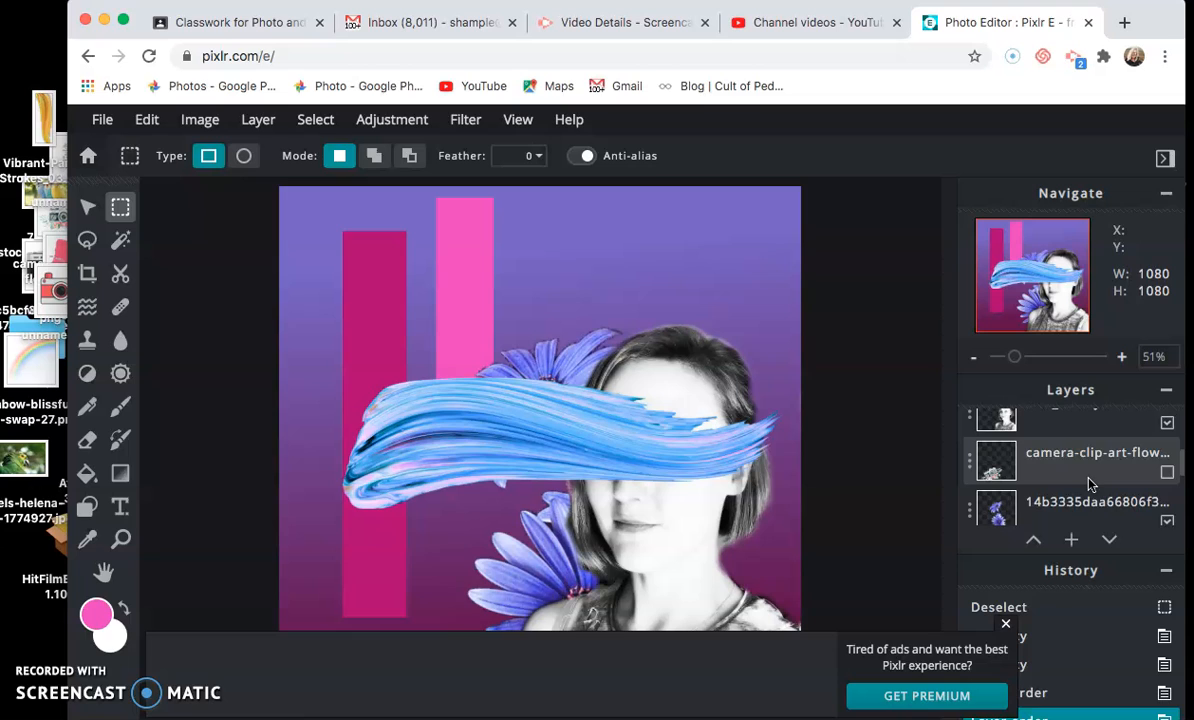
scroll(1090, 485, "down", 1)
scroll(1090, 485, "down", 4)
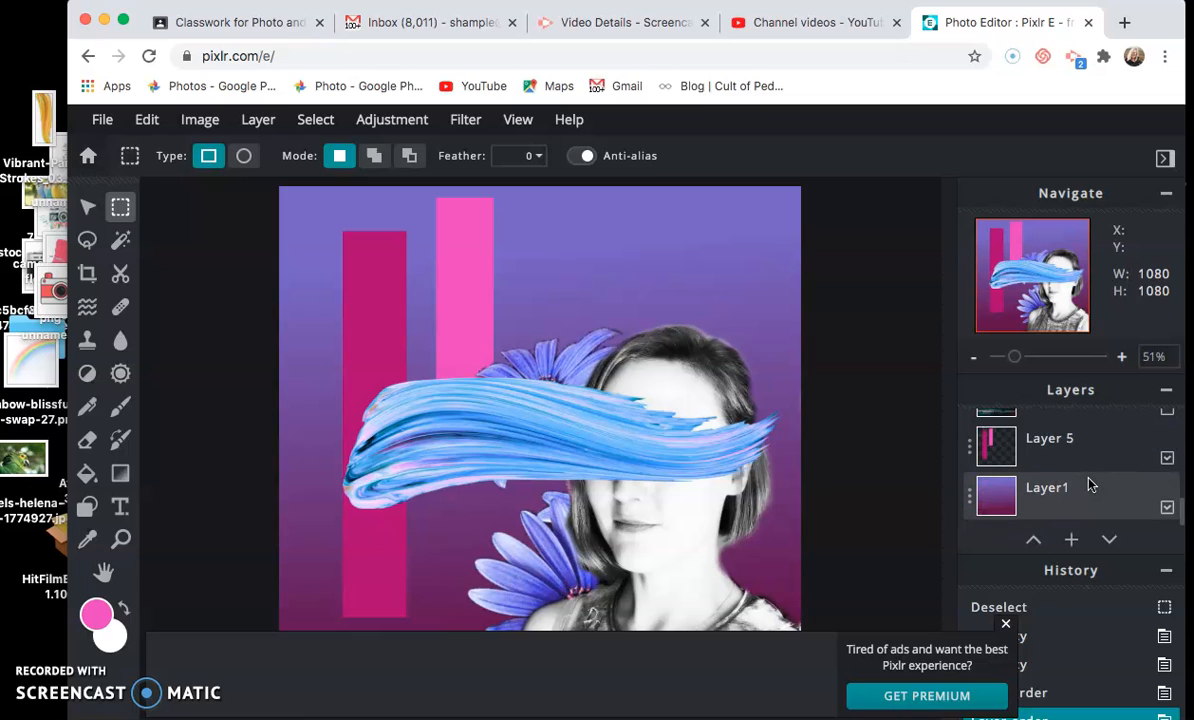
scroll(1090, 485, "up", 4)
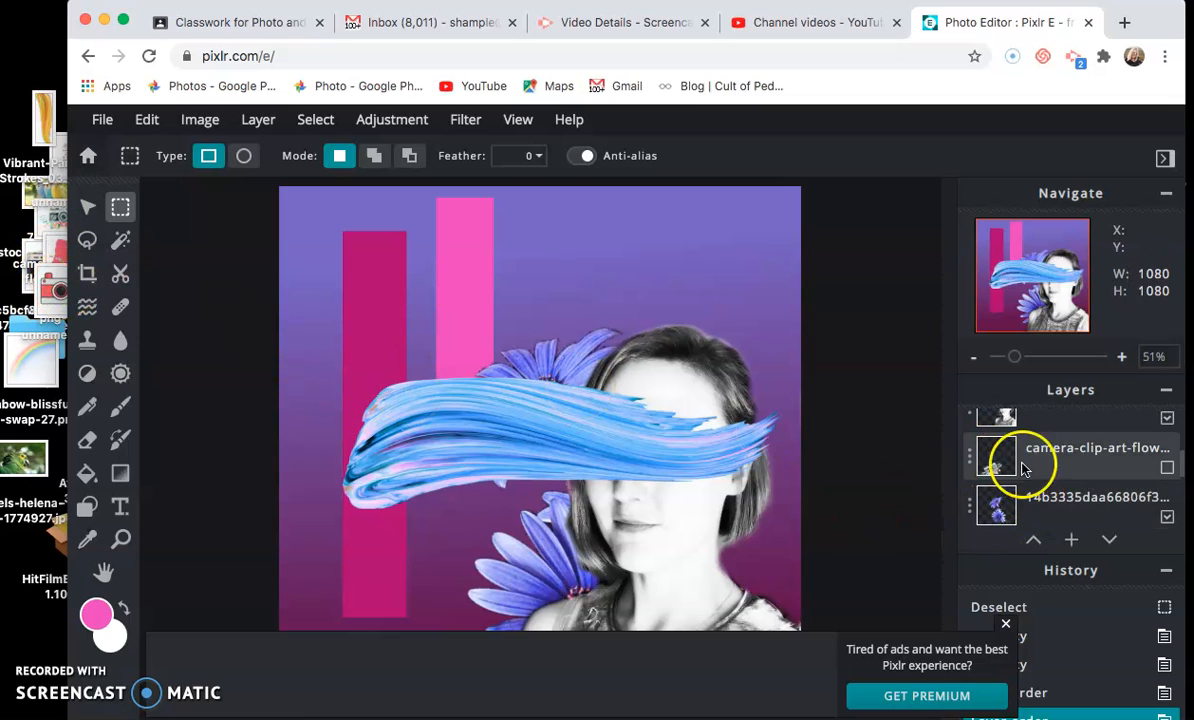
left_click(1168, 467)
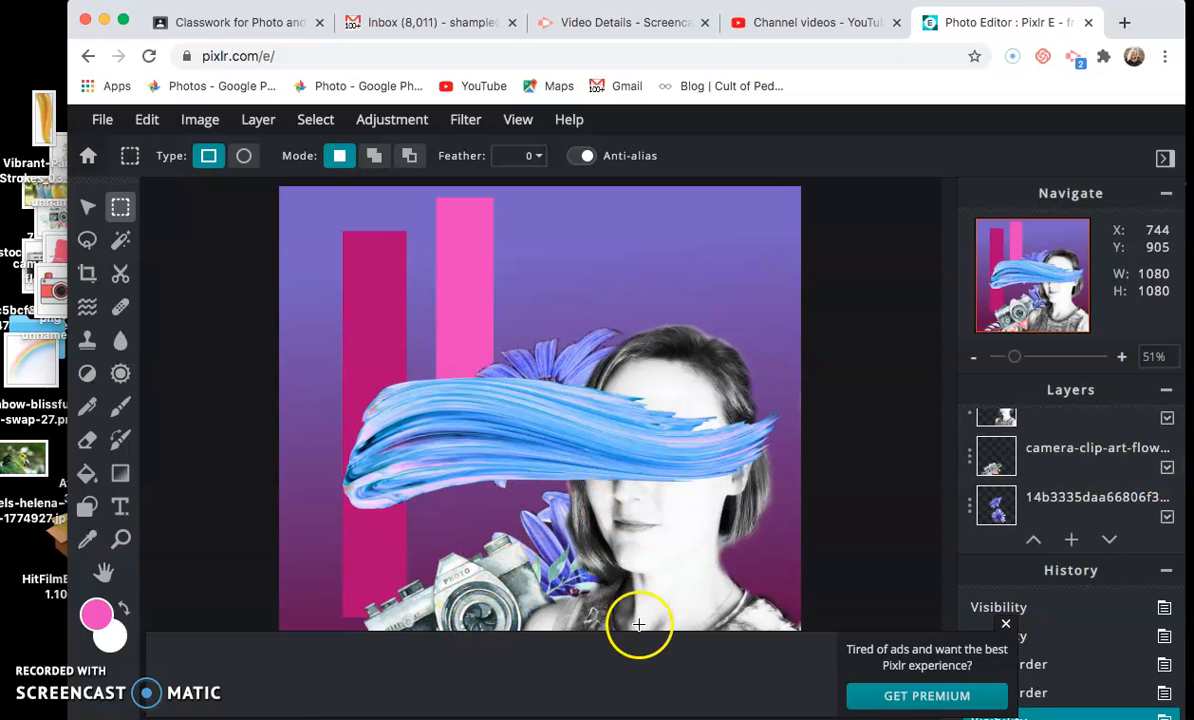
Show the unnamed-1.png flower layer beside the portrait's shoulder
scroll(1043, 510, "down", 3)
scroll(1043, 505, "up", 1)
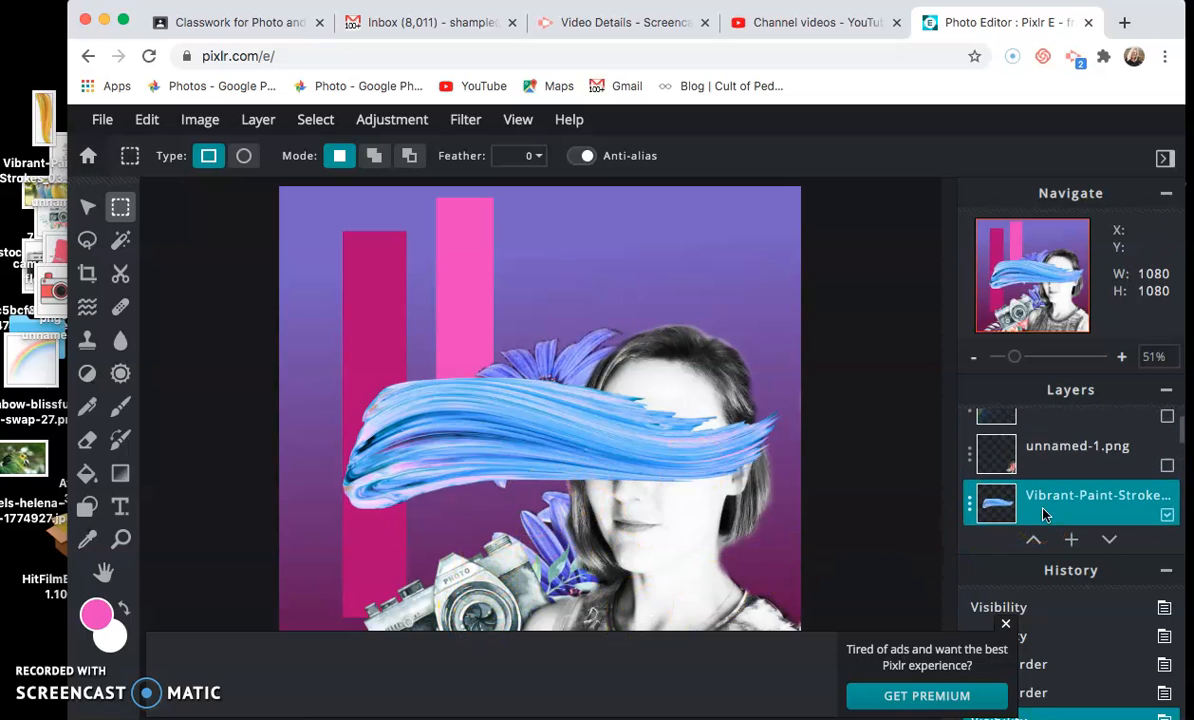
left_click(1168, 467)
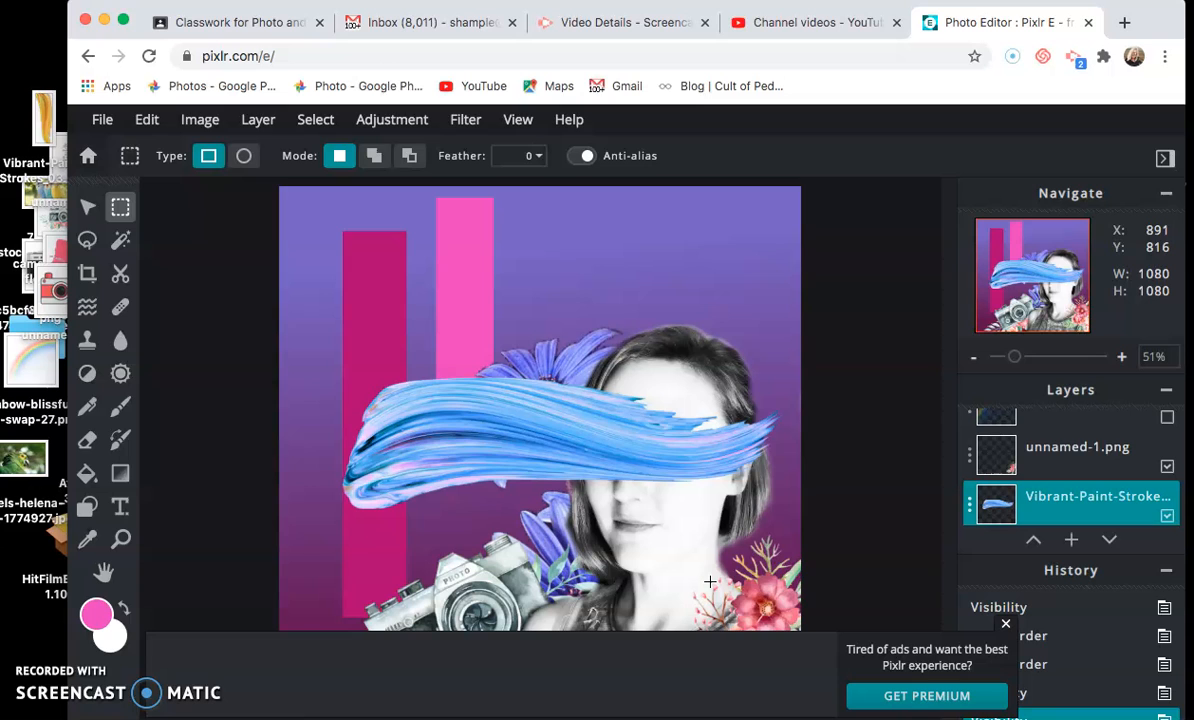
left_click(791, 627)
left_click(764, 600)
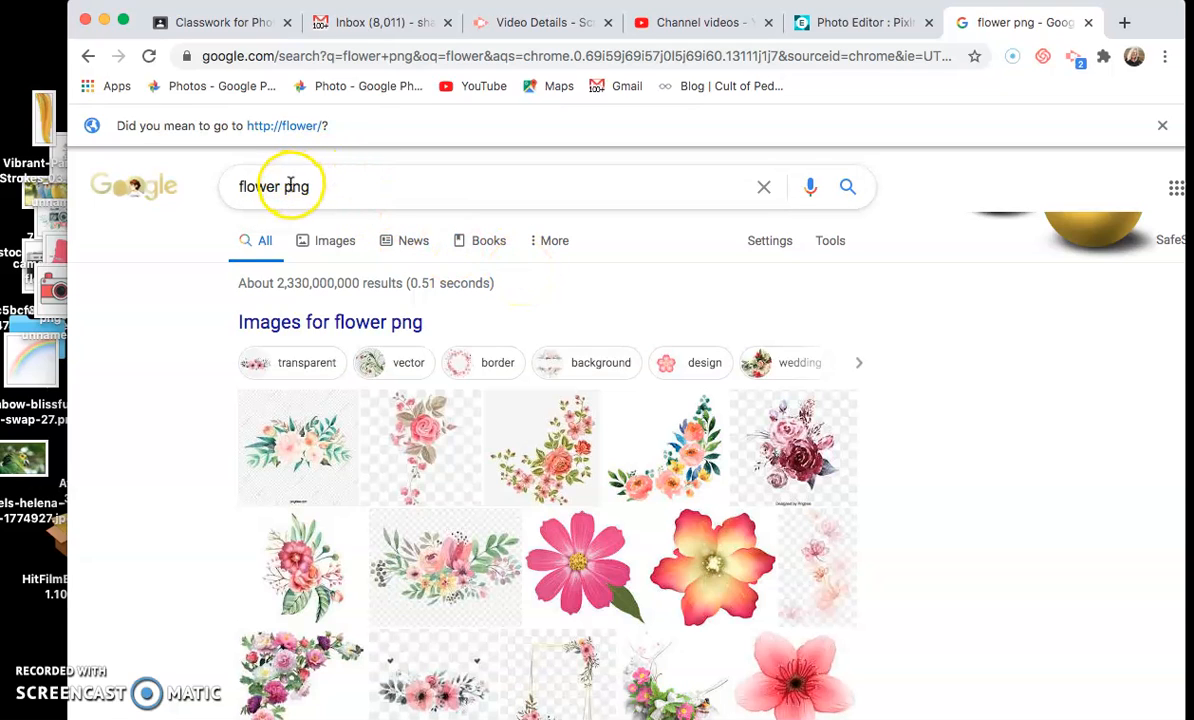
Open the Google image results for "flower png", preview the round floral frame from Pinterest and save it to the desktop
left_click(333, 247)
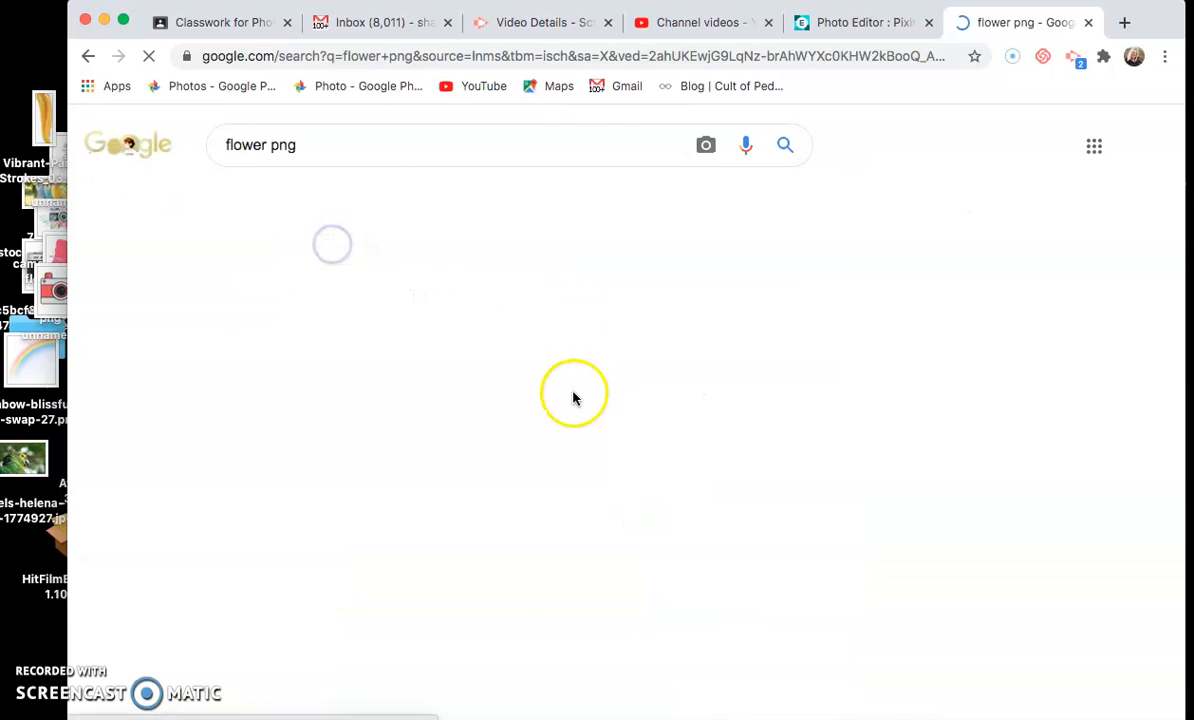
scroll(657, 465, "down", 1)
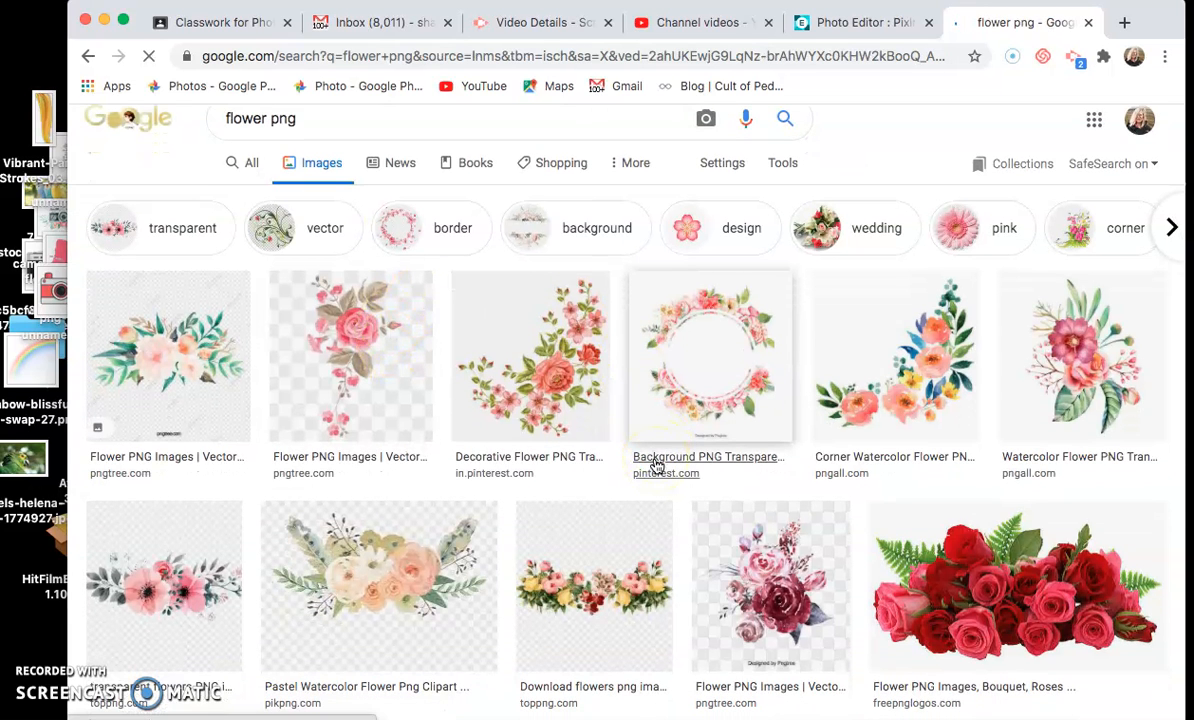
left_click(730, 397)
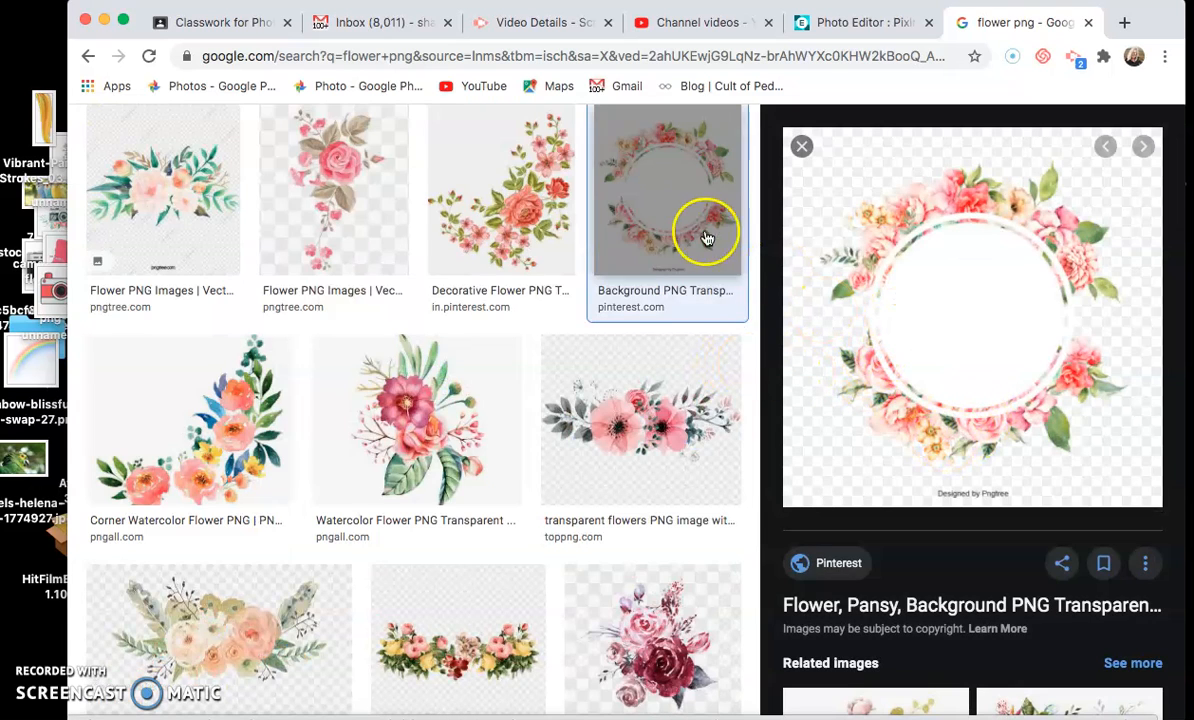
left_click(625, 408)
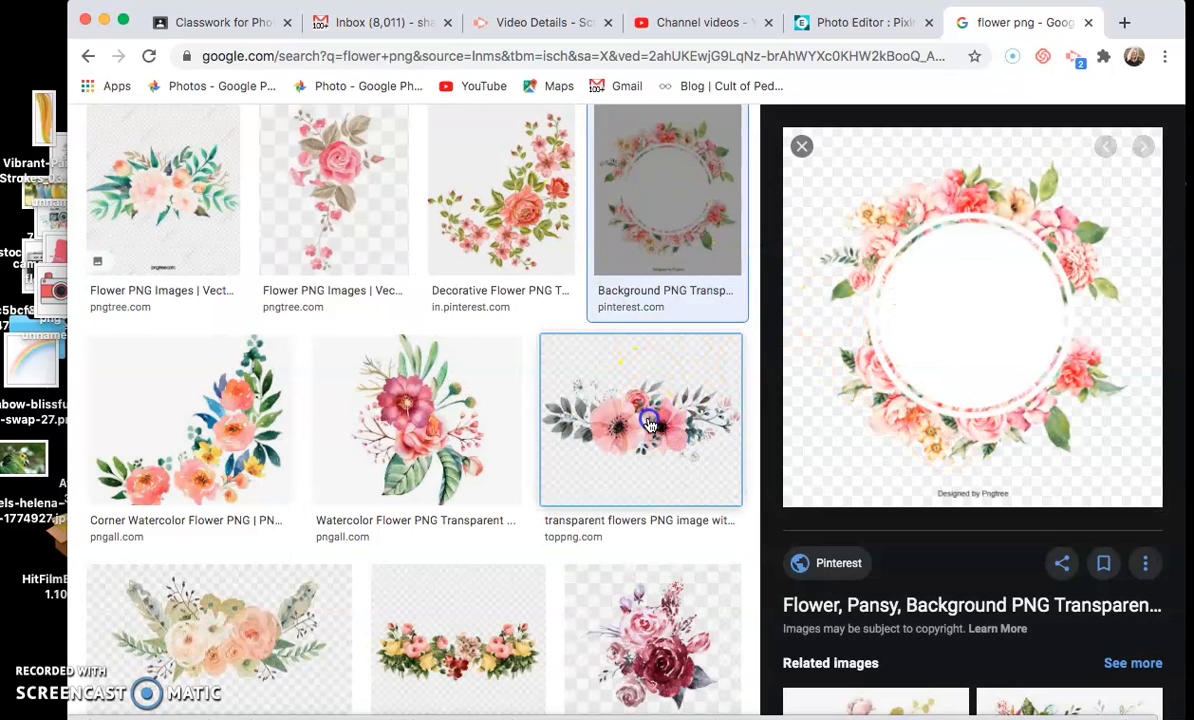
left_click(675, 200)
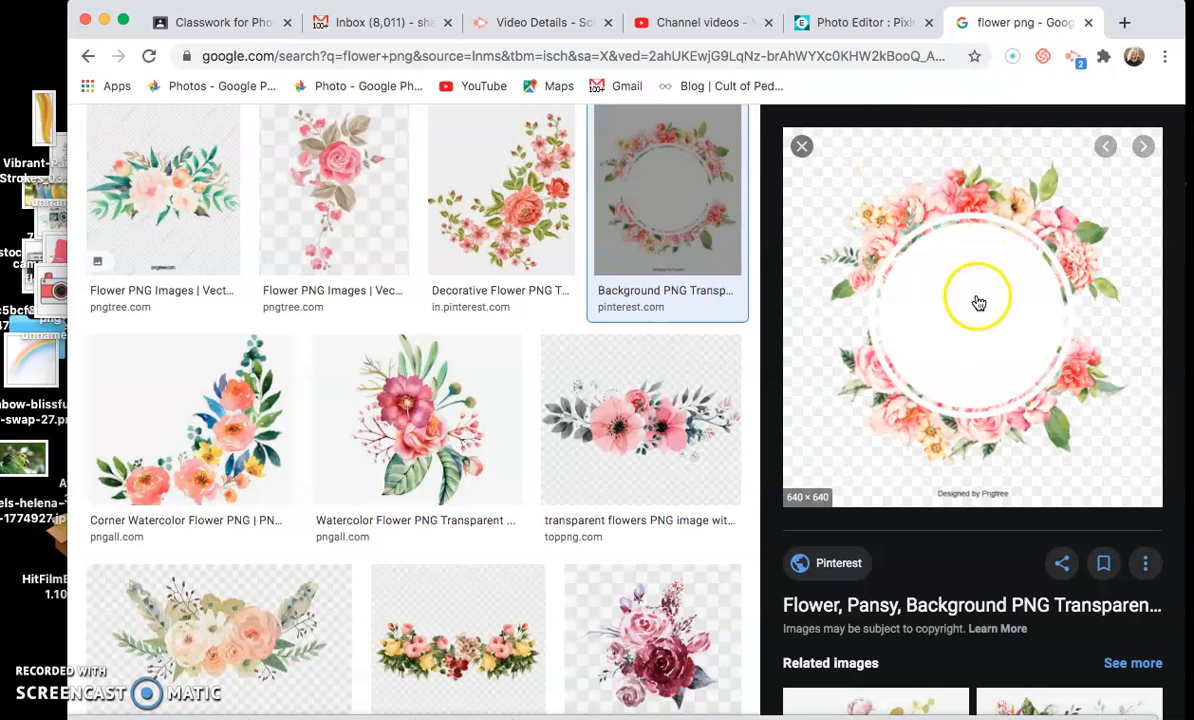
left_click_drag(965, 310, 40, 292)
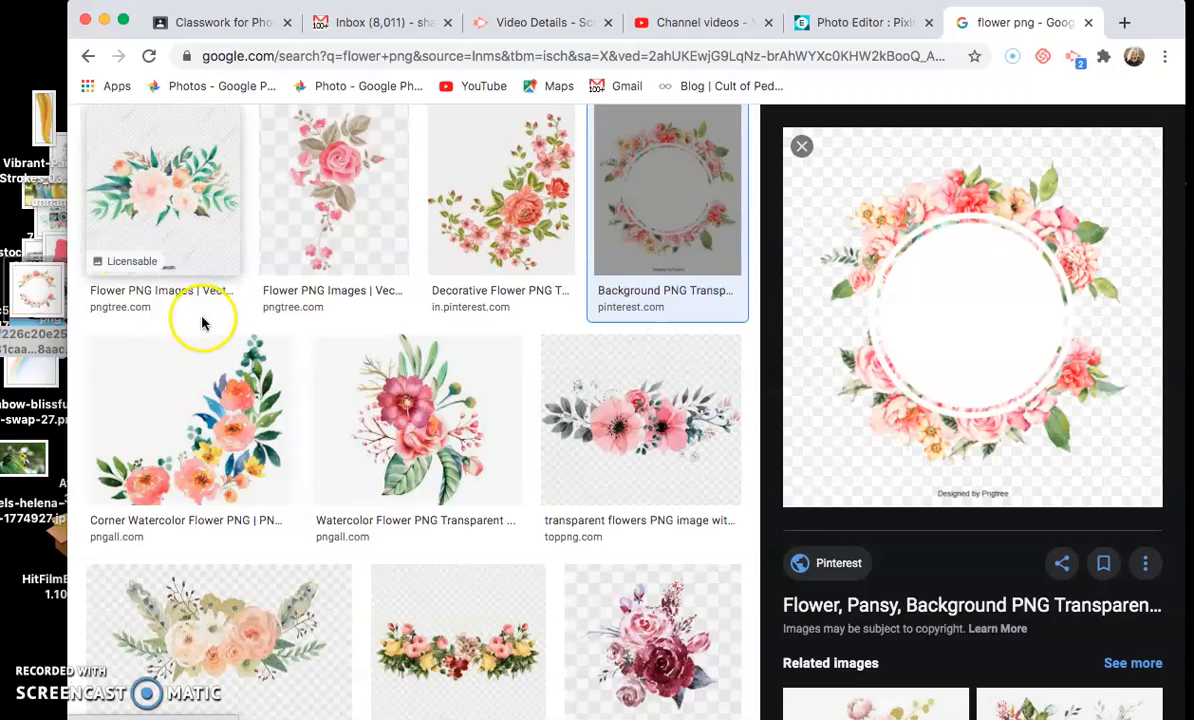
key("ctrl+Up")
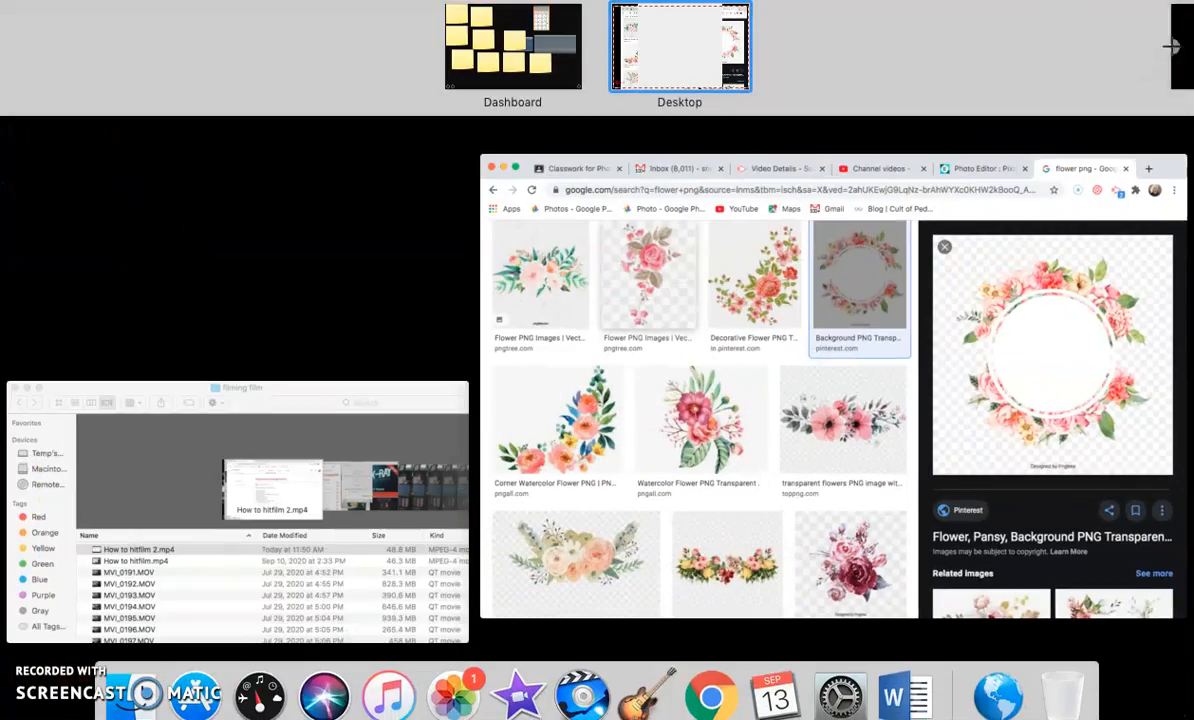
Switch to the Pixlr collage and add the saved round floral frame from the desktop as a layer in the current document
key("ctrl+Up")
left_click(893, 22)
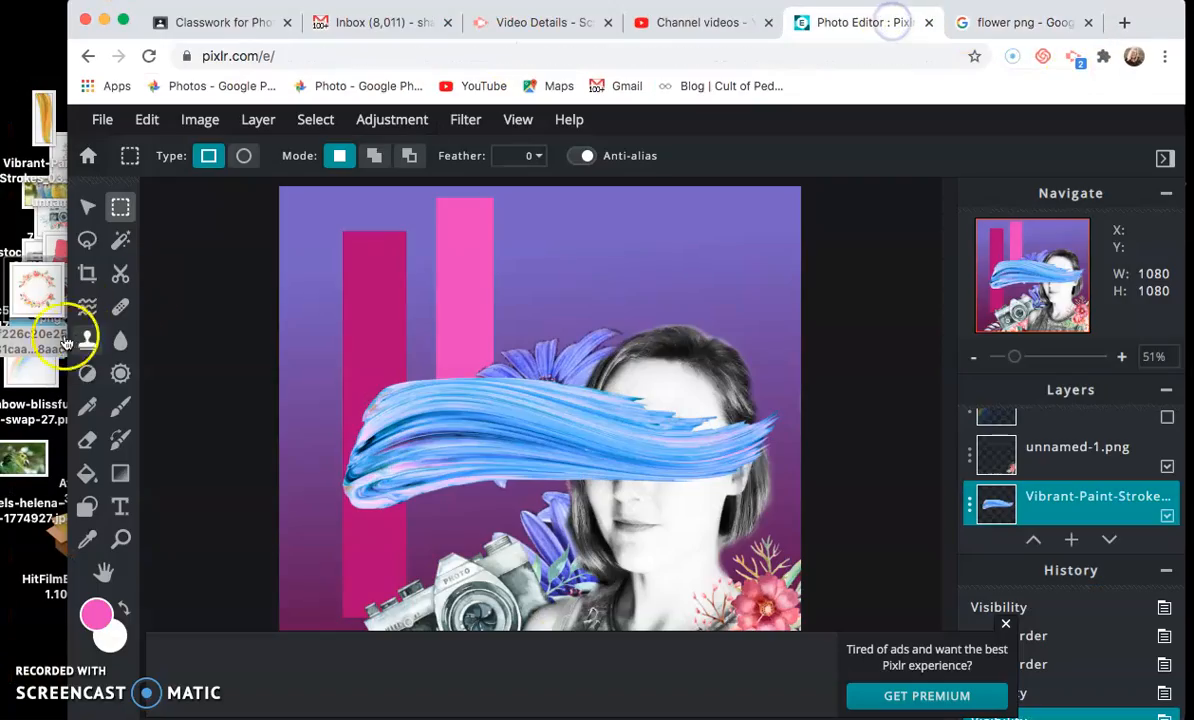
left_click_drag(27, 301, 662, 347)
left_click(716, 433)
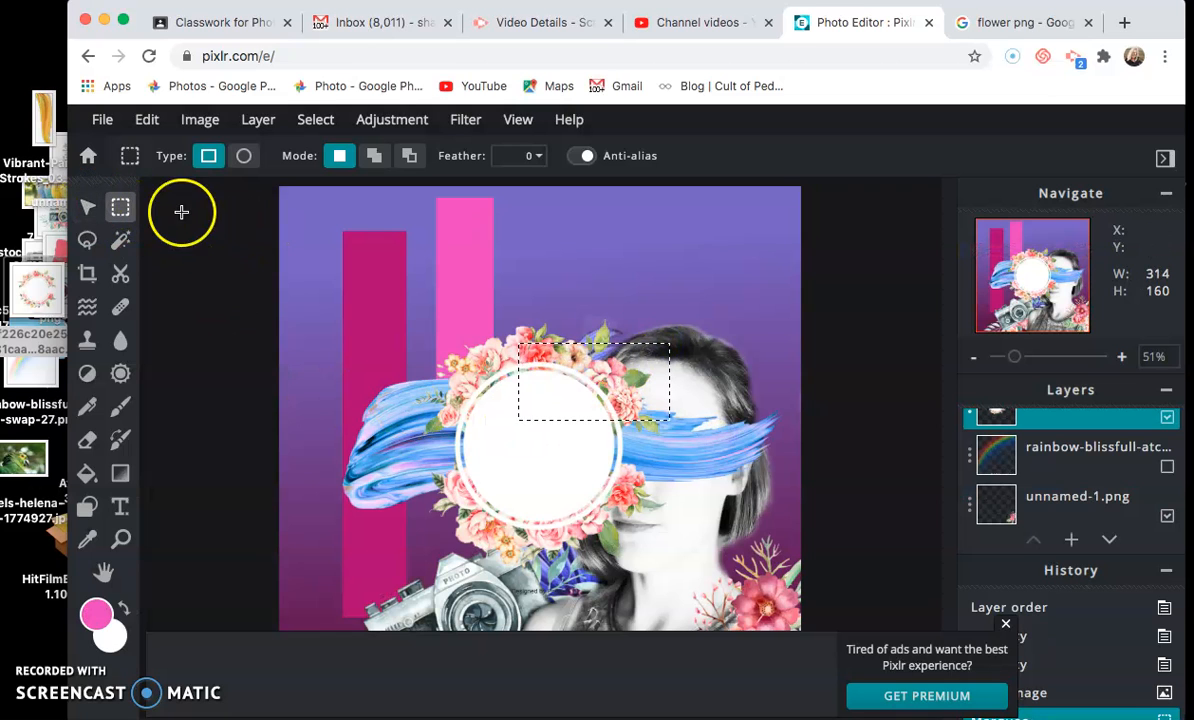
Move the floral frame up over the portrait's head and delete it from the collage
left_click(178, 207)
left_click(99, 215)
left_click_drag(528, 429, 642, 324)
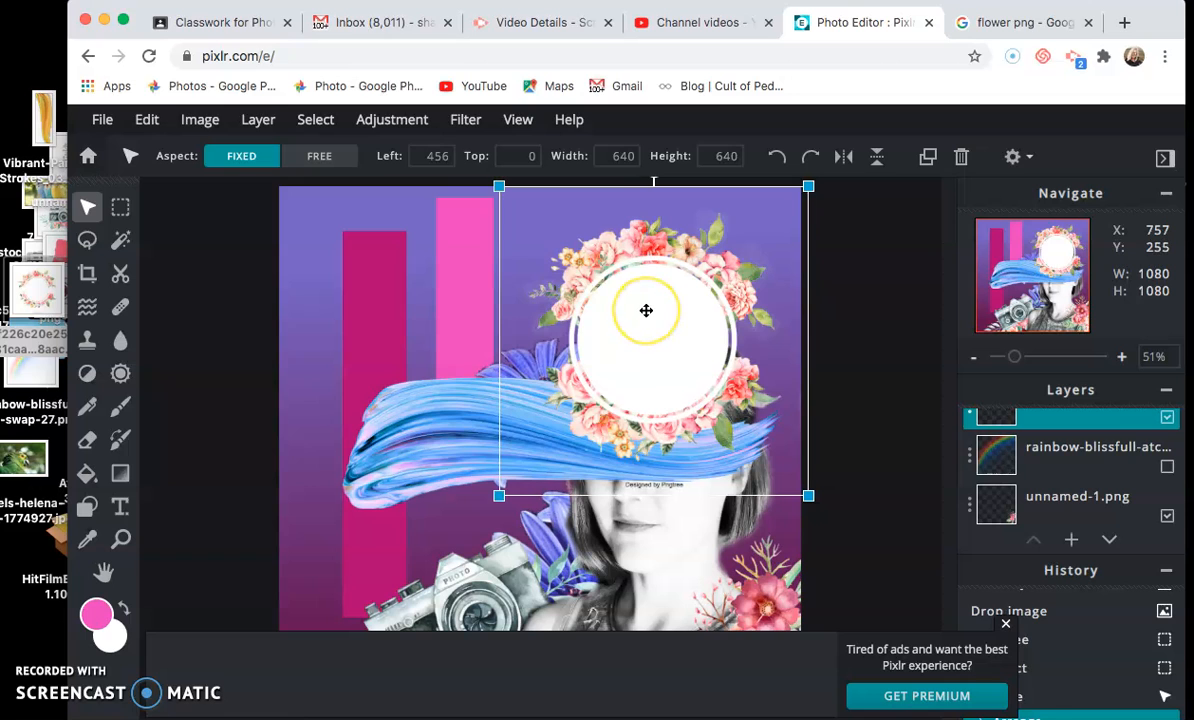
key("Delete")
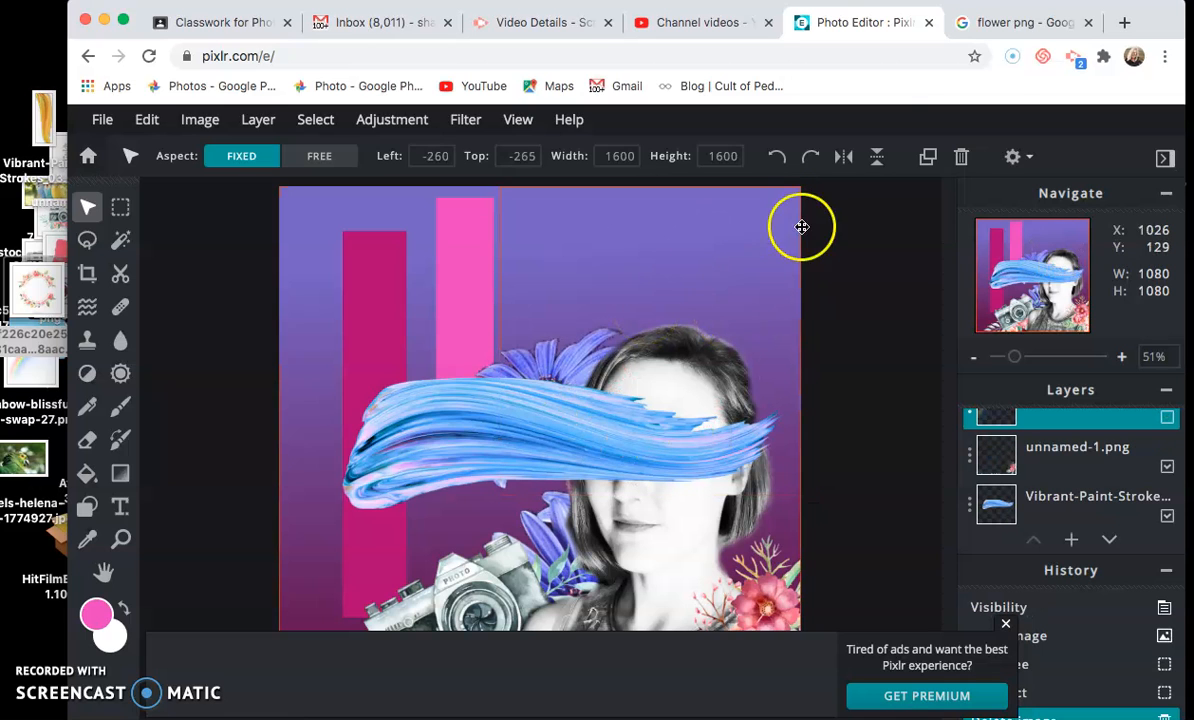
Return to the "flower png" image results and preview the pngall watercolor flower and the pikpng pastel watercolor flowers
key("ctrl+Up")
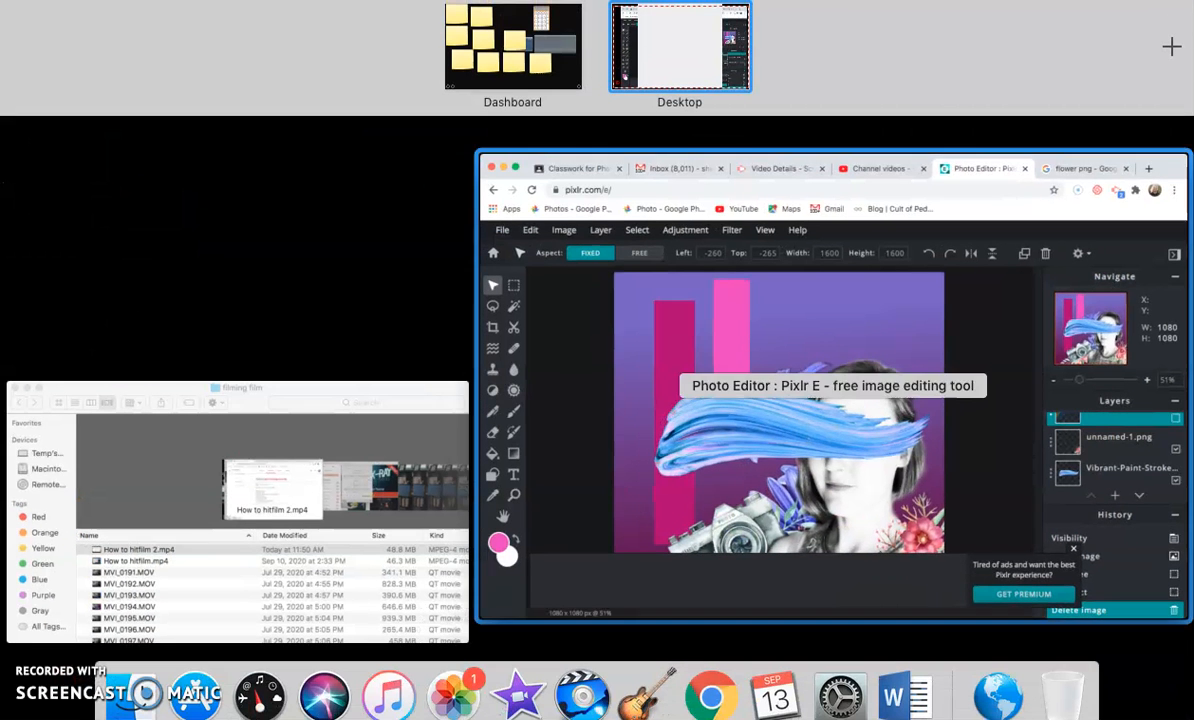
left_click(994, 442)
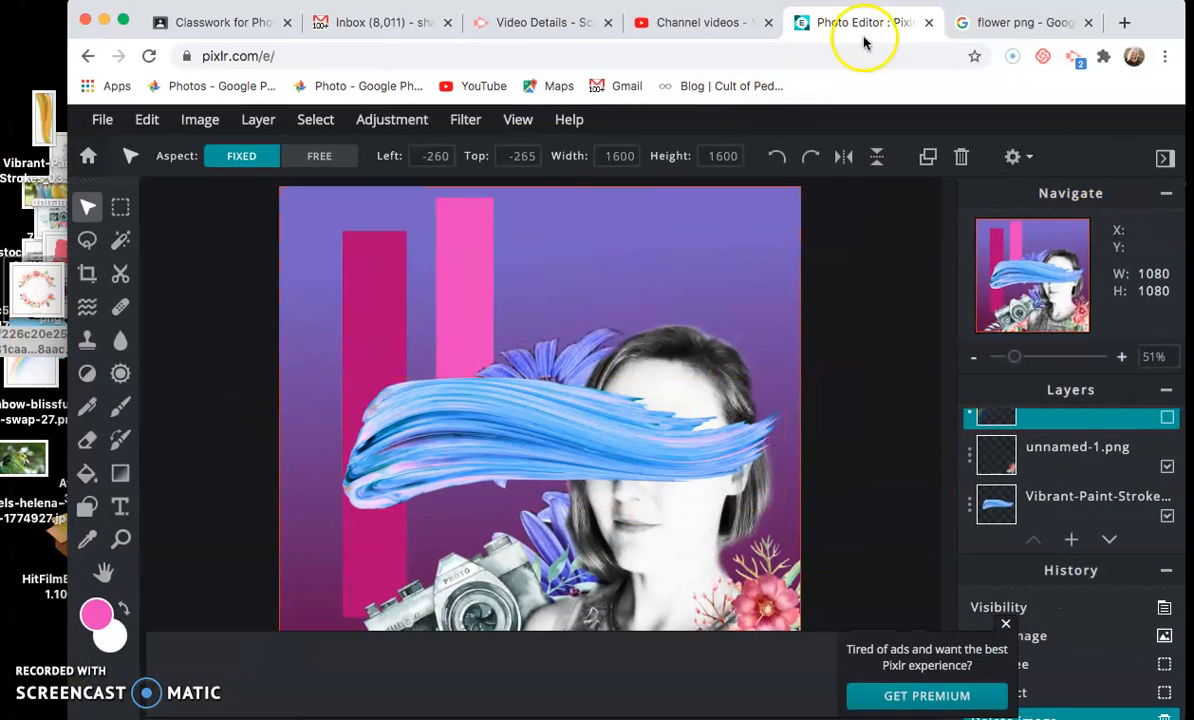
left_click(1005, 28)
left_click(410, 410)
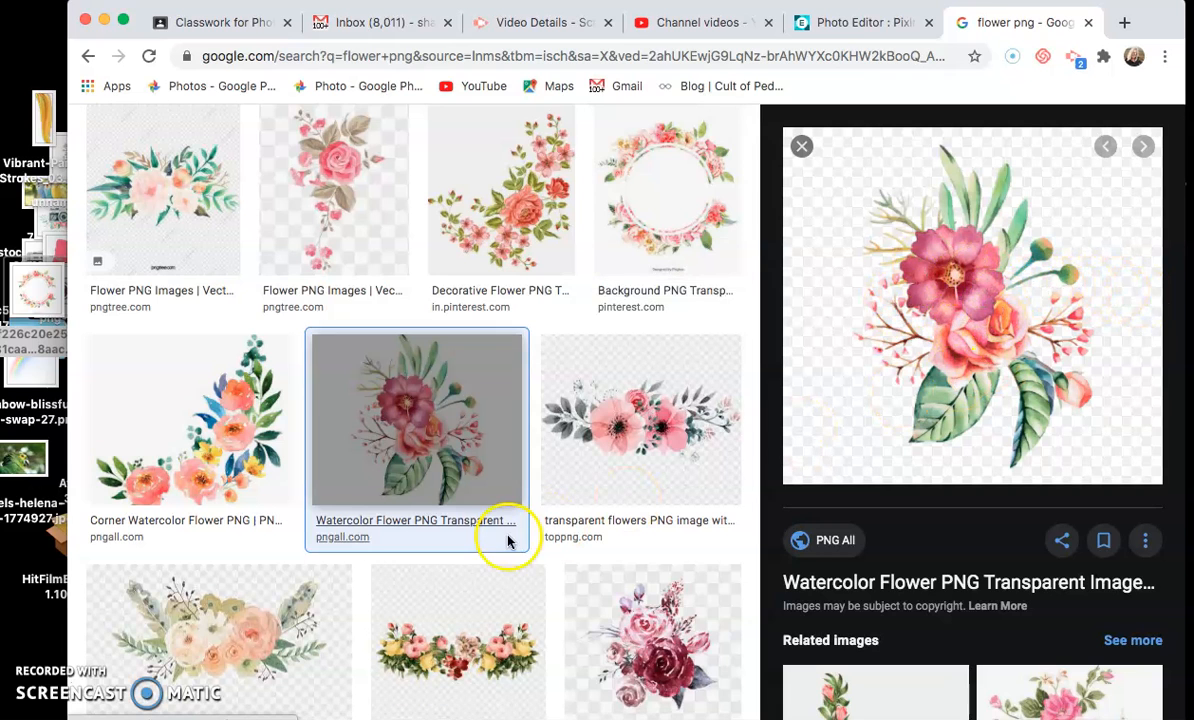
scroll(506, 540, "down", 3)
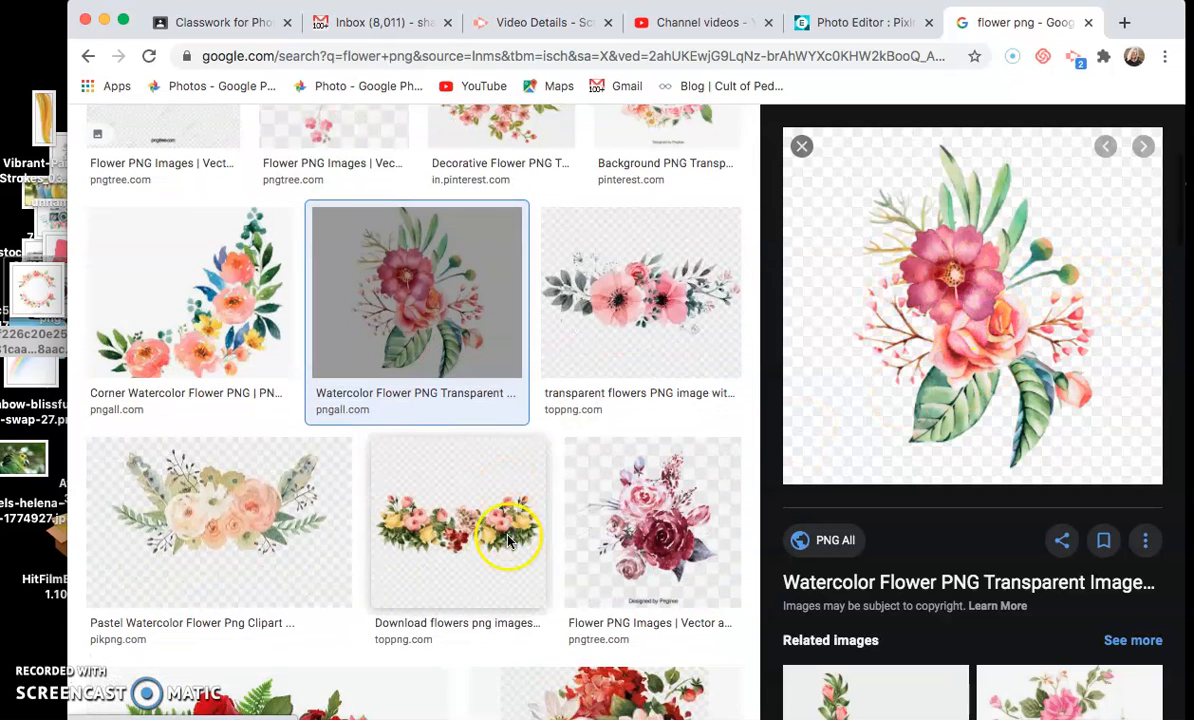
left_click(229, 527)
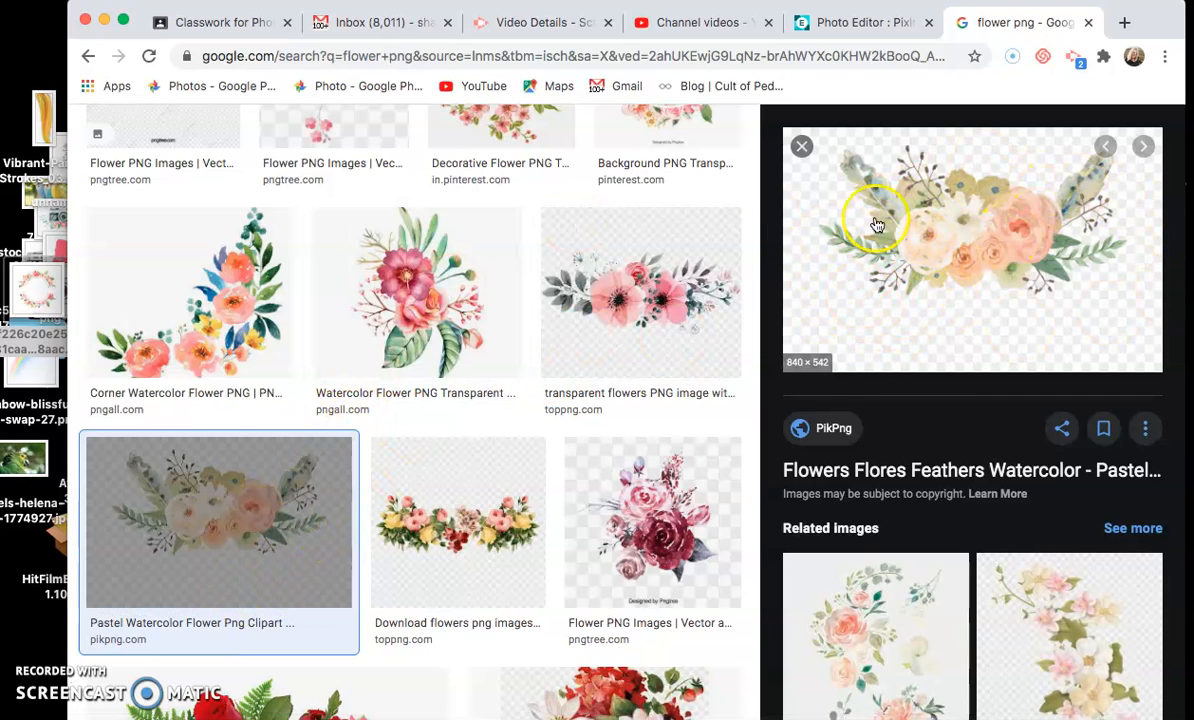
left_click_drag(968, 233, 946, 428)
Preview the related kindpng watercolor flowers and the orange watercolor flowers from pngitem
scroll(525, 474, "down", 5)
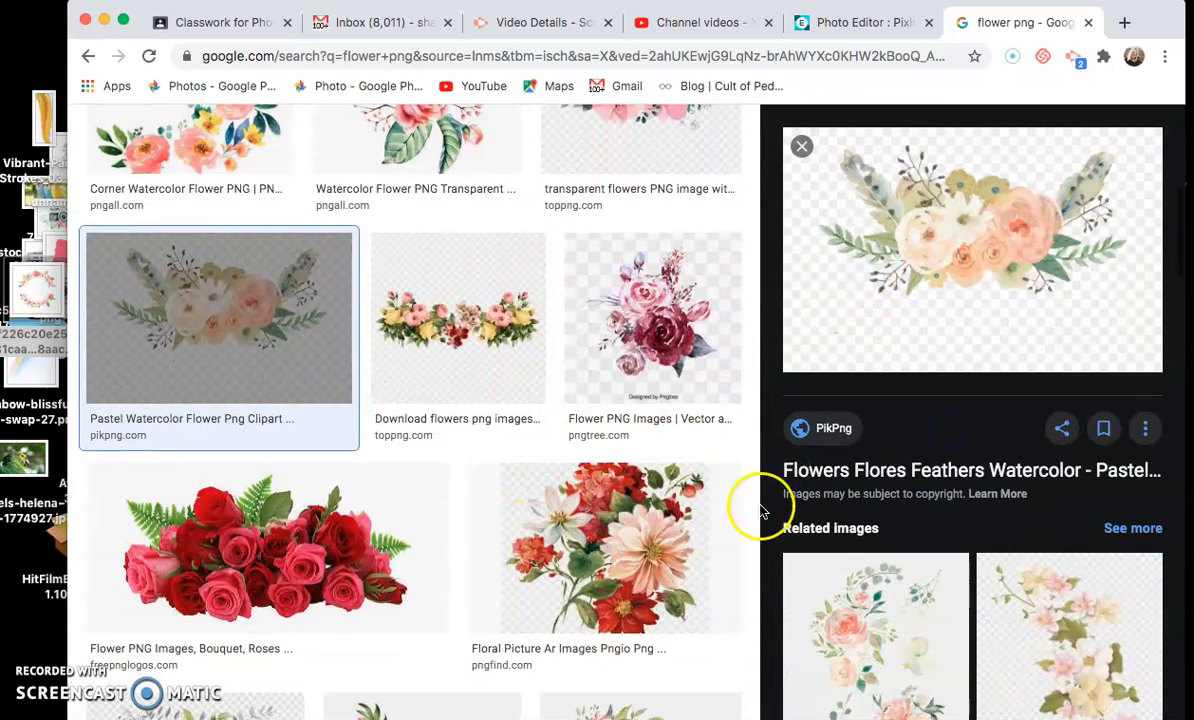
left_click(893, 668)
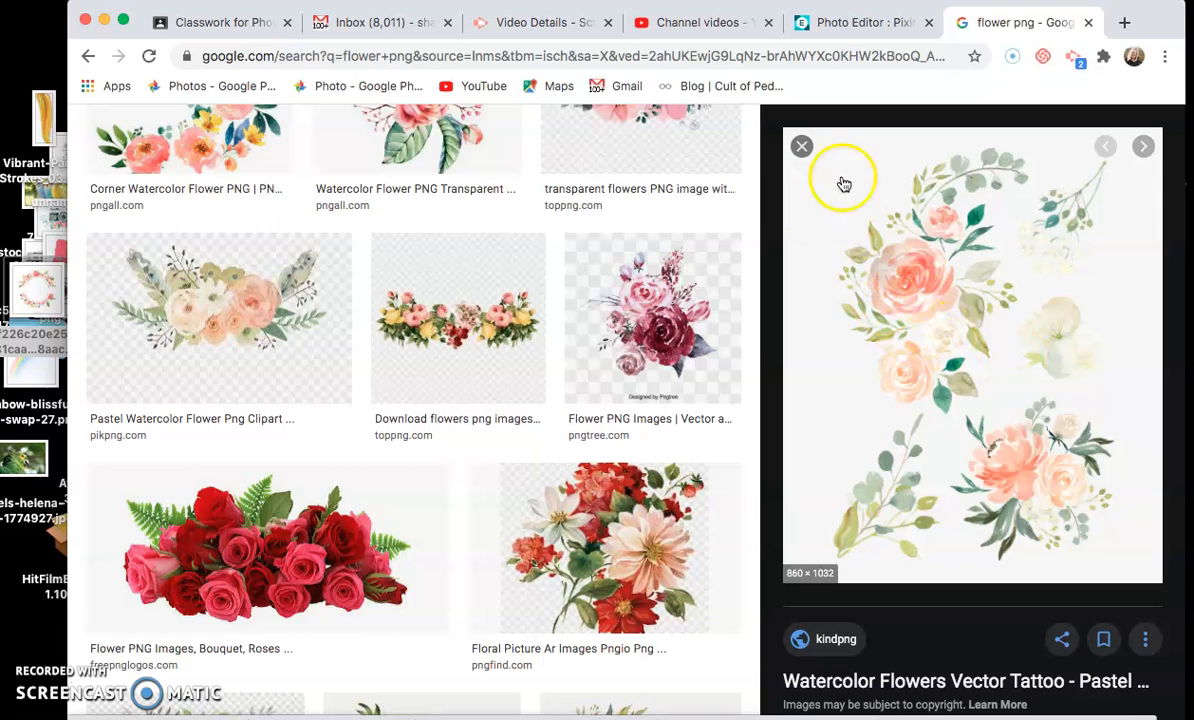
scroll(560, 394, "down", 5)
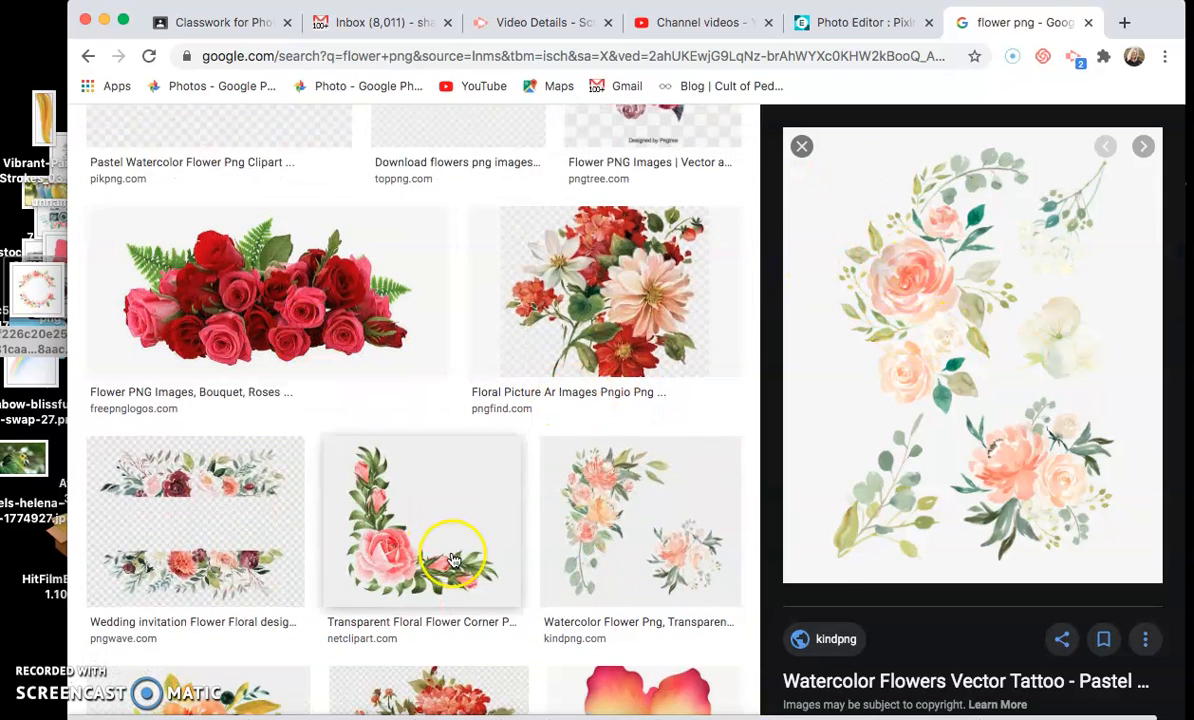
scroll(452, 558, "down", 4)
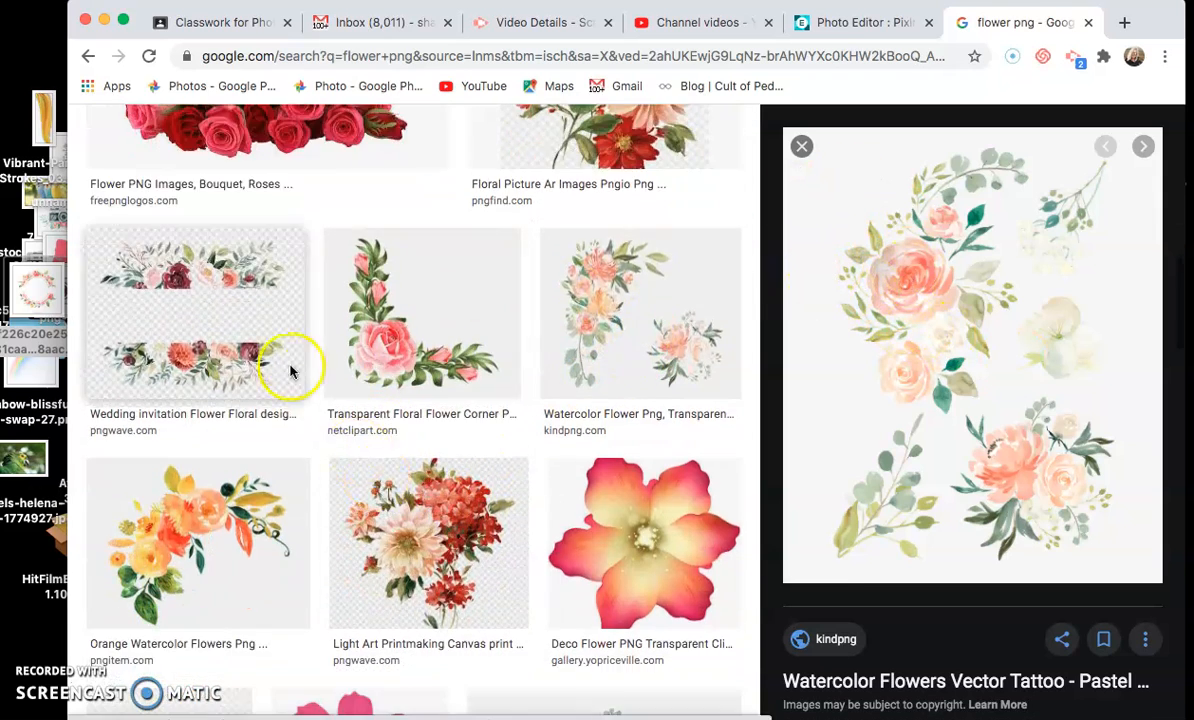
left_click(243, 557)
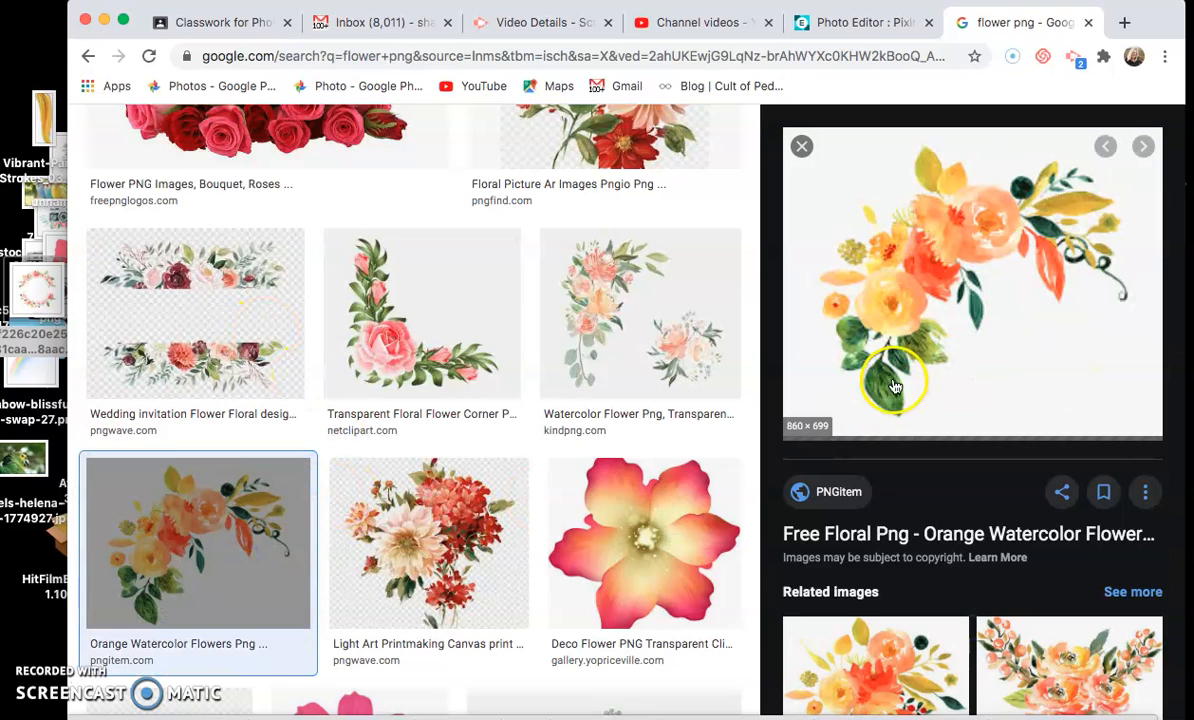
Search Google Images for "texture png", preview the grainy texture from Pinterest and save it to the desktop
scroll(731, 565, "down", 2)
scroll(731, 555, "up", 10)
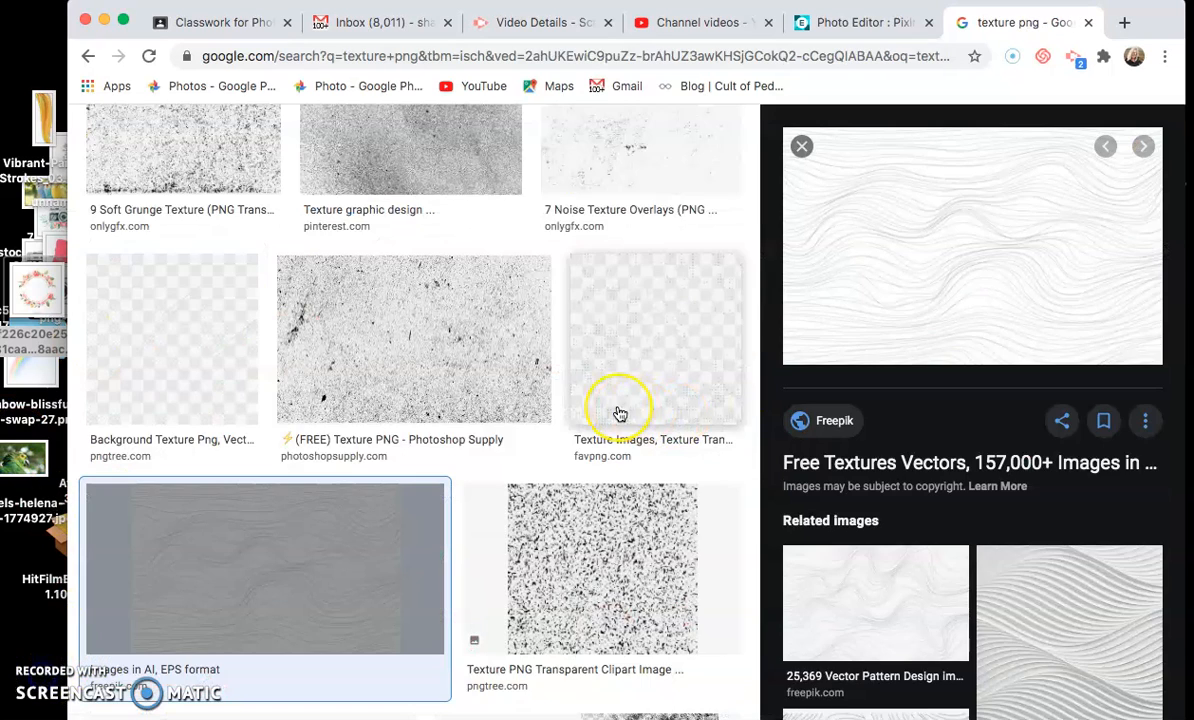
scroll(620, 413, "up", 3)
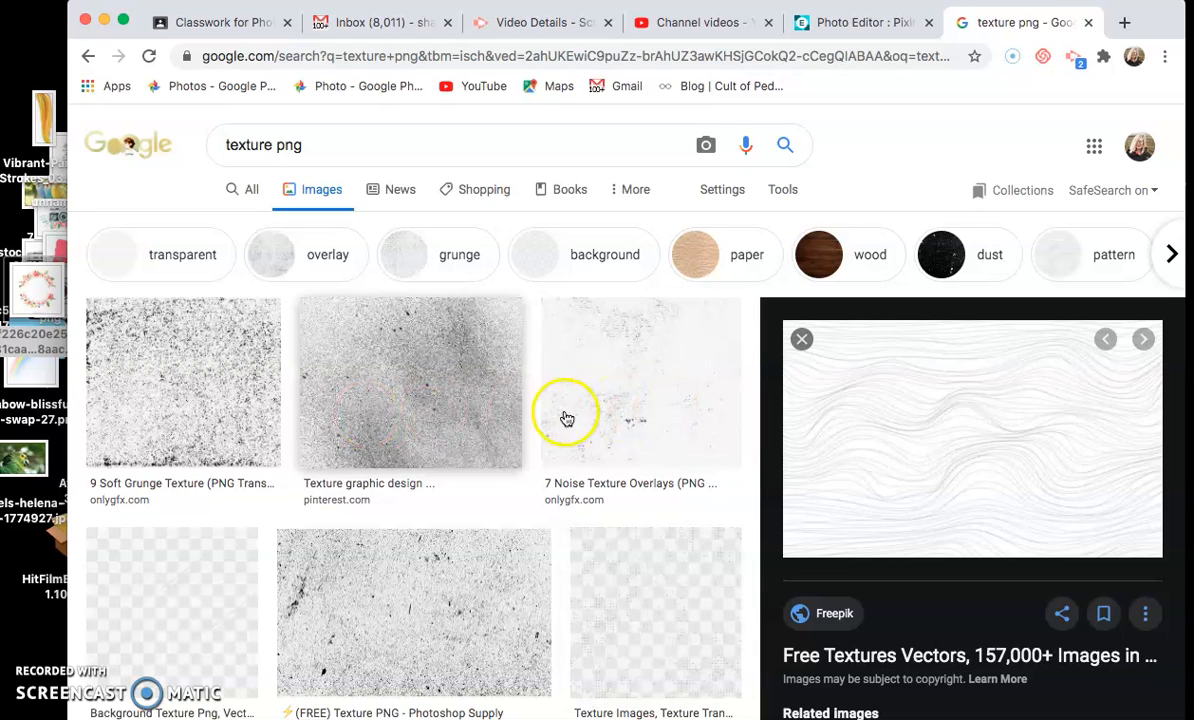
left_click(372, 387)
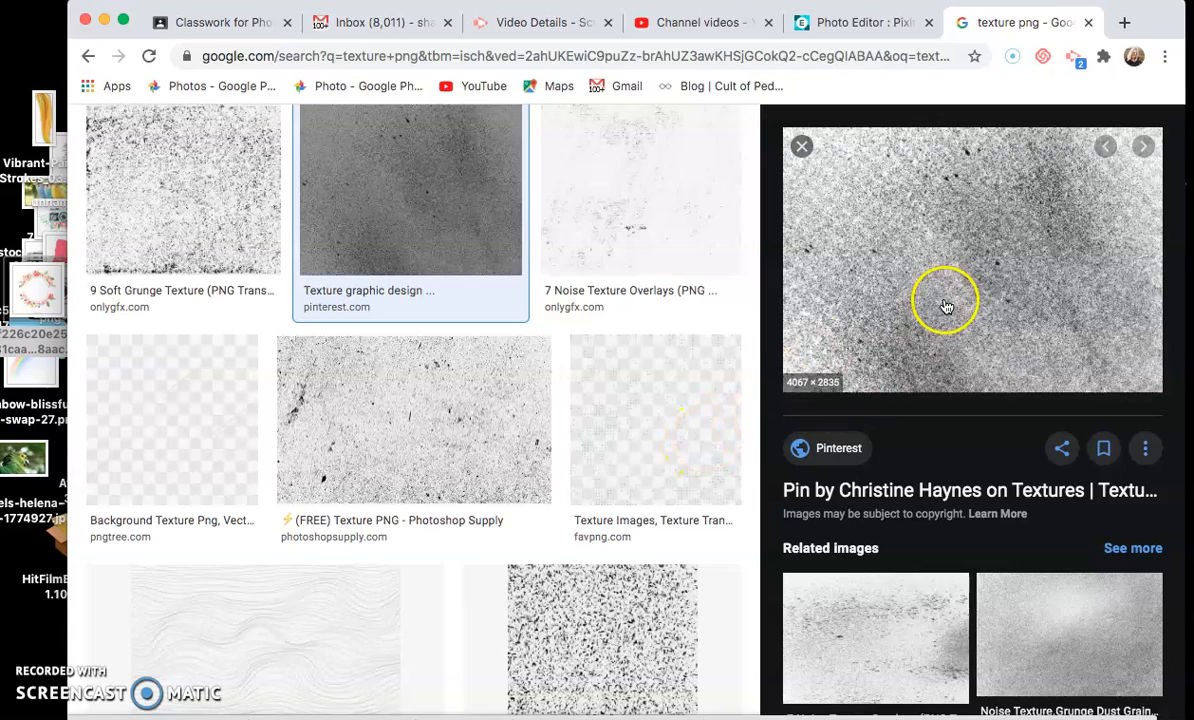
left_click_drag(946, 306, 1097, 483)
Select the gradient background Layer1 in Pixlr and add the saved grainy texture as a layer in the current document
scroll(1097, 483, "down", 2)
left_click(1077, 488)
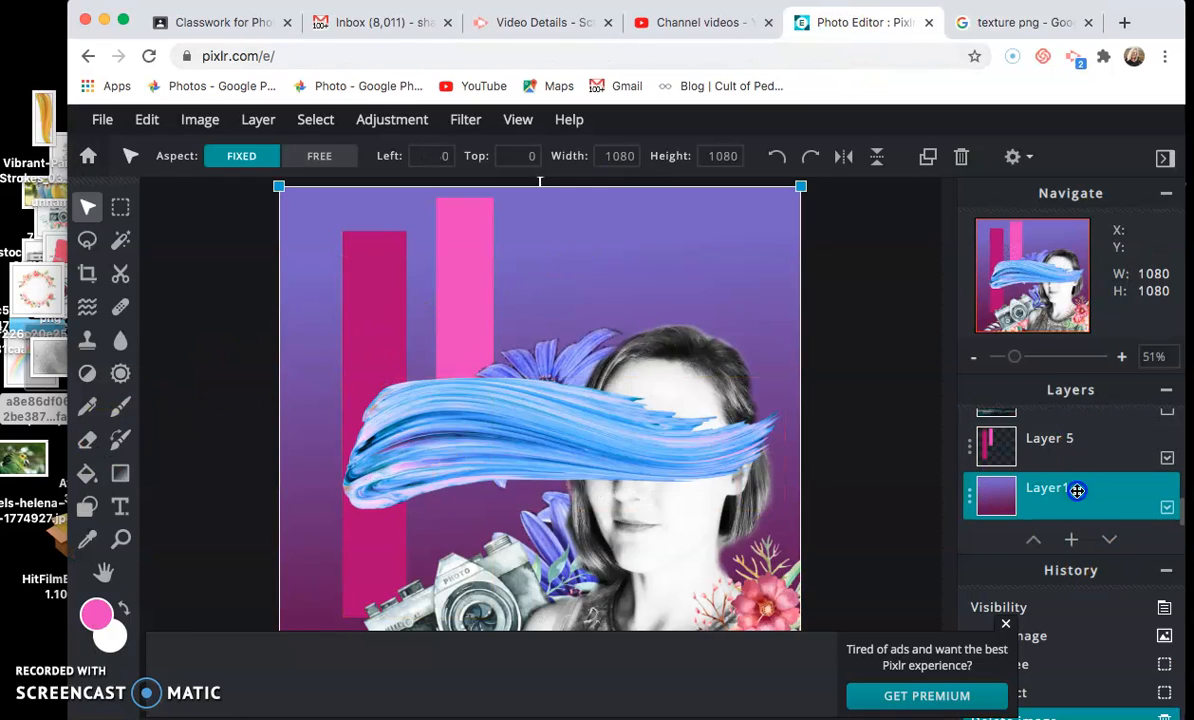
left_click_drag(47, 367, 460, 355)
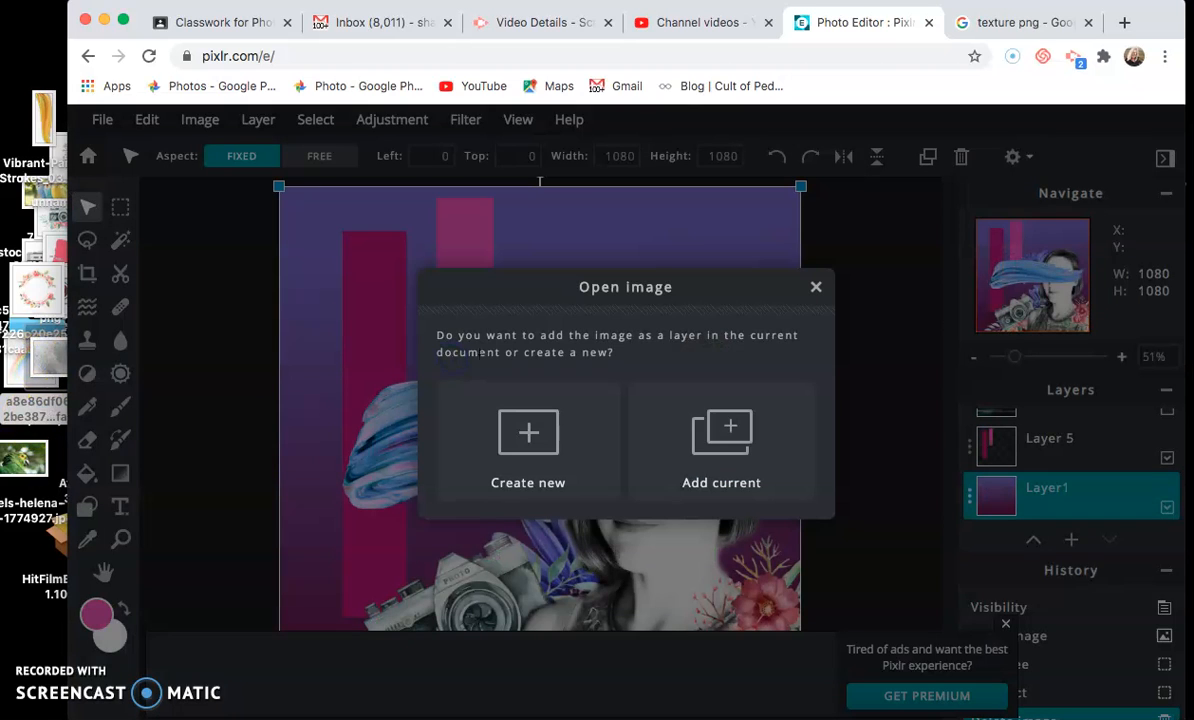
left_click(725, 432)
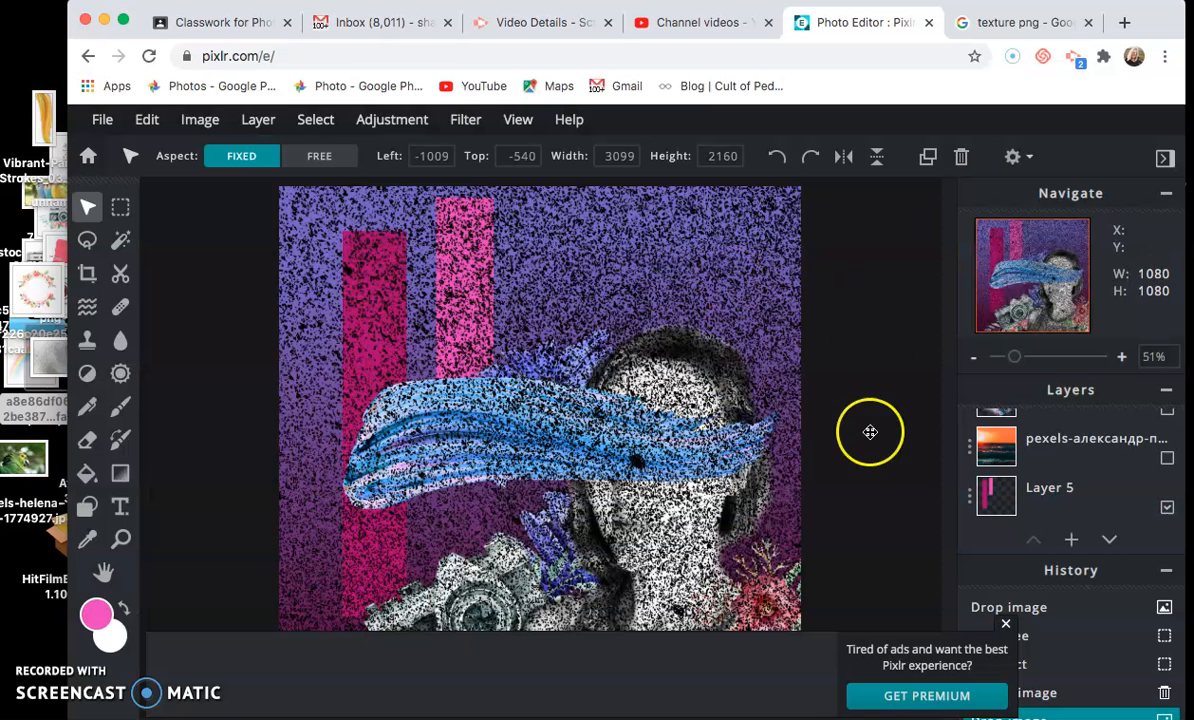
Collapse the History section to enlarge the layer list and look through the stack around the texture layer
scroll(1078, 490, "up", 5)
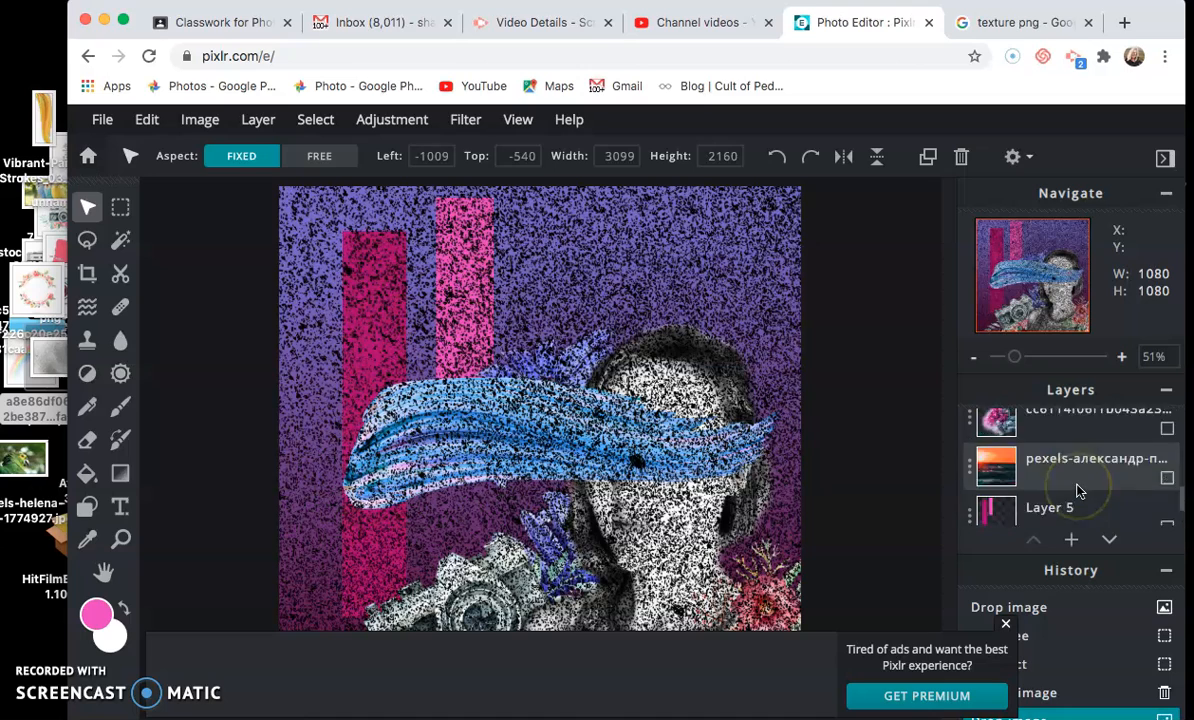
scroll(1074, 453, "down", 3)
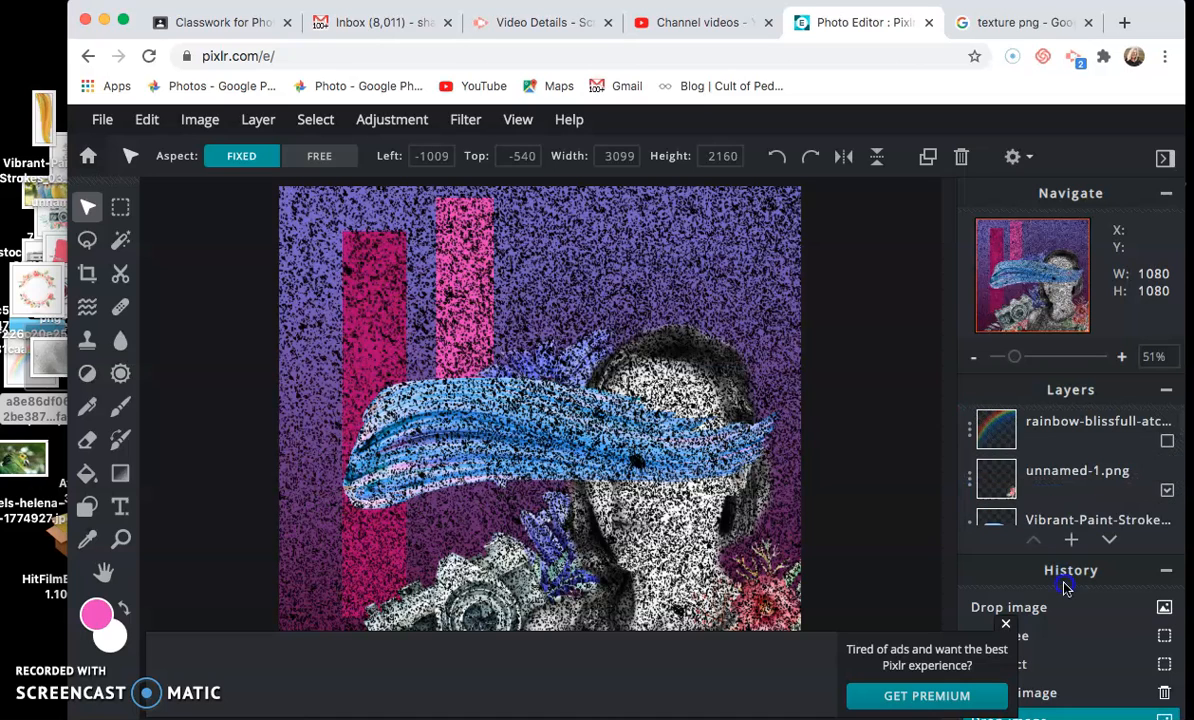
left_click_drag(1060, 575, 1052, 413)
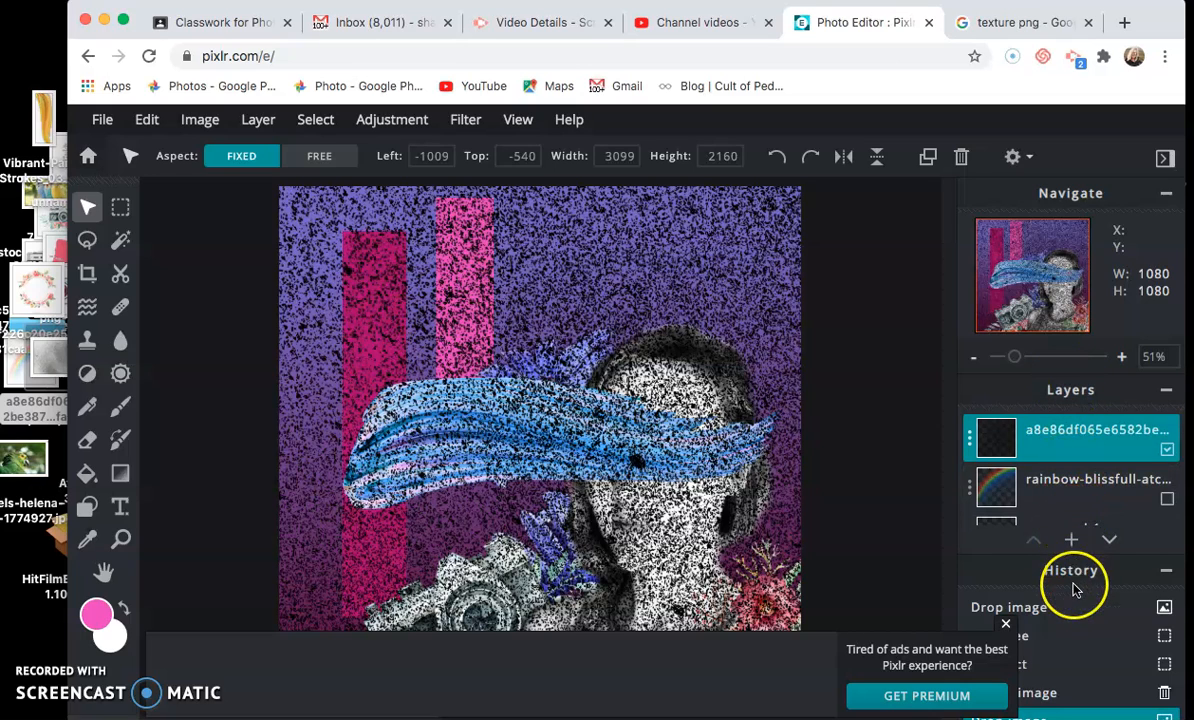
left_click(1166, 569)
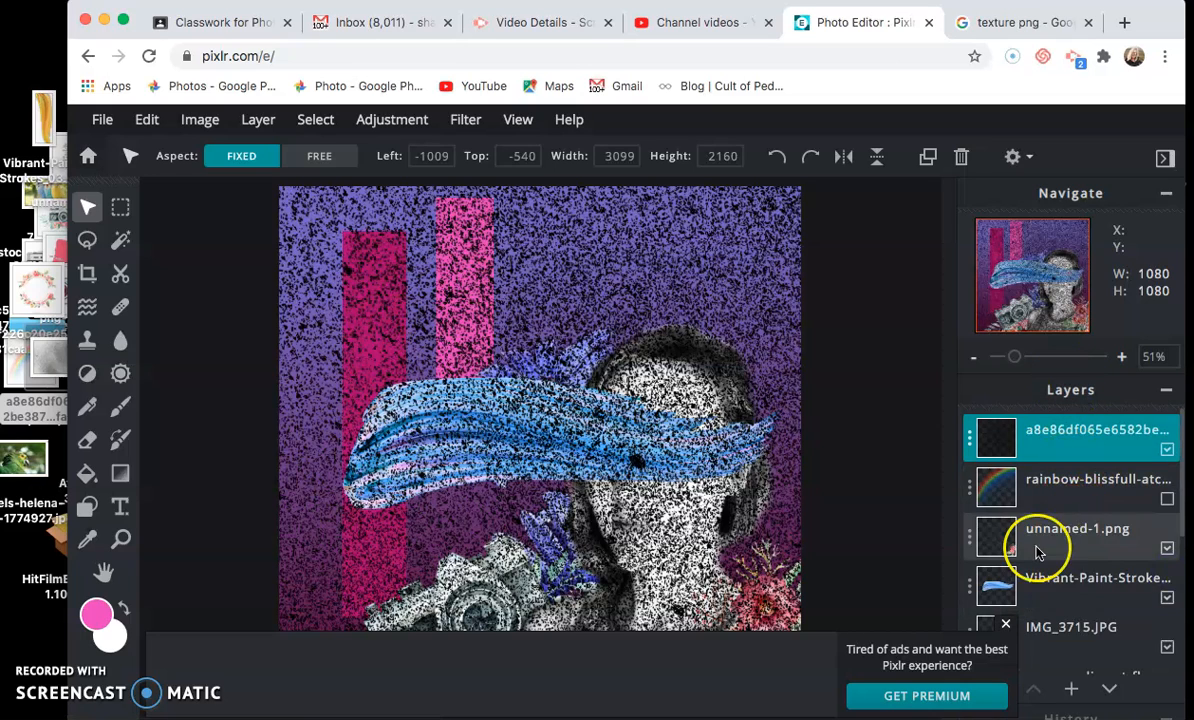
scroll(1026, 528, "down", 3)
scroll(1038, 556, "up", 3)
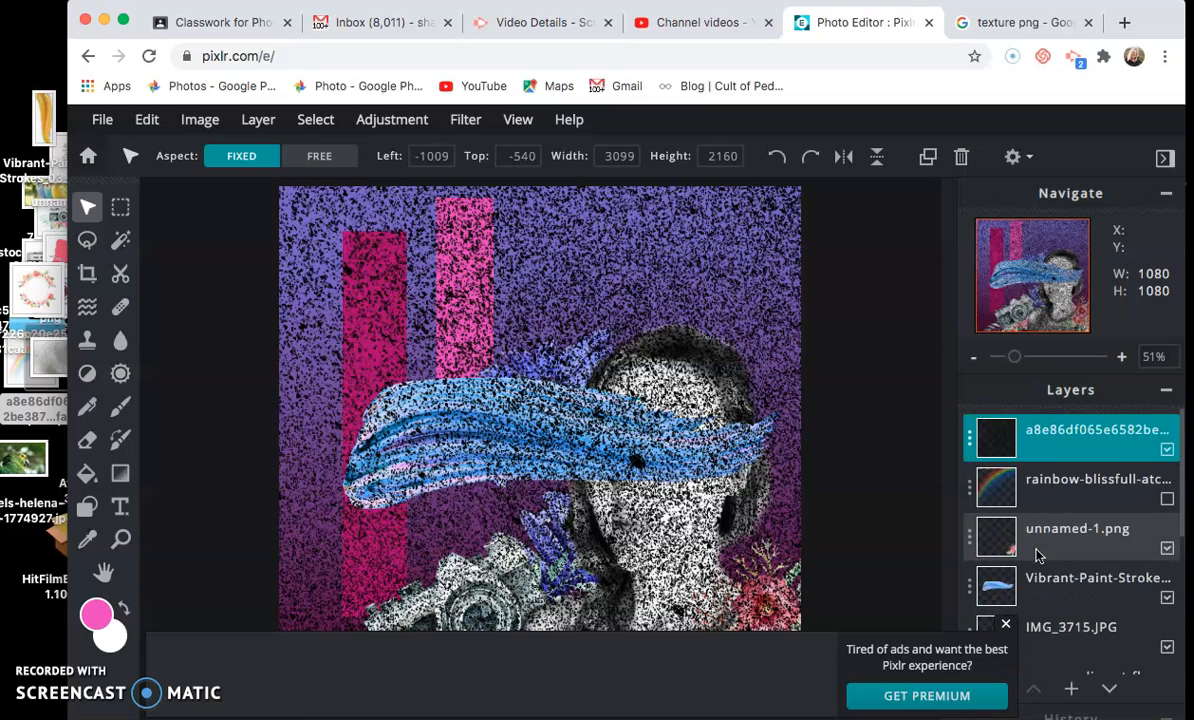
Move the texture layer below Layer 5, directly above Layer1, and close the advertisement covering the collage
left_click(1045, 448)
mouse_move(1048, 443)
left_mouse_down()
mouse_move(1043, 686)
mouse_move(1045, 575)
mouse_move(1041, 588)
left_mouse_up()
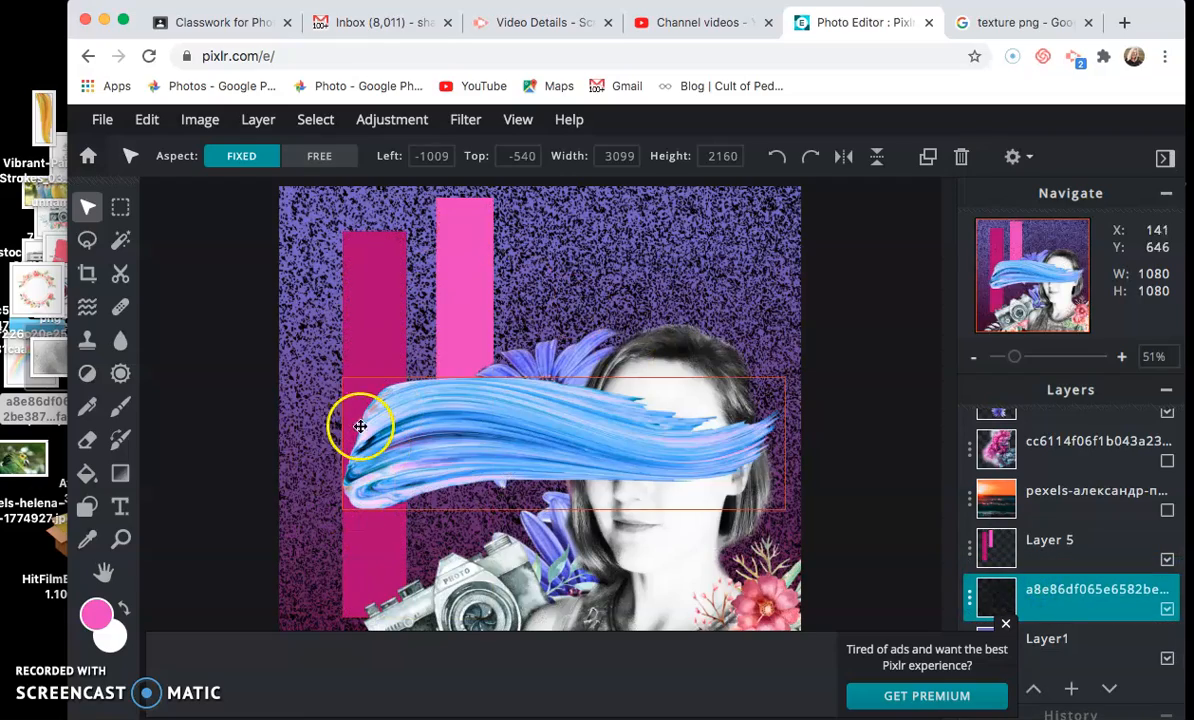
scroll(771, 354, "down", 2)
scroll(771, 354, "up", 3)
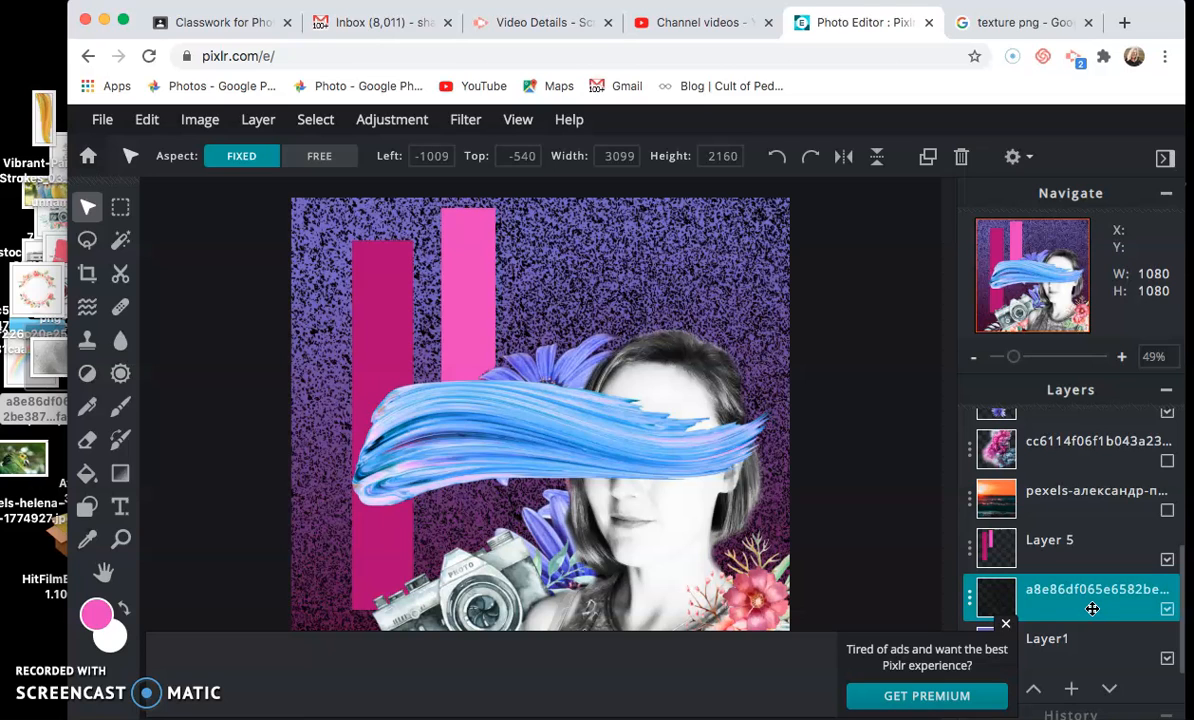
left_click(1007, 623)
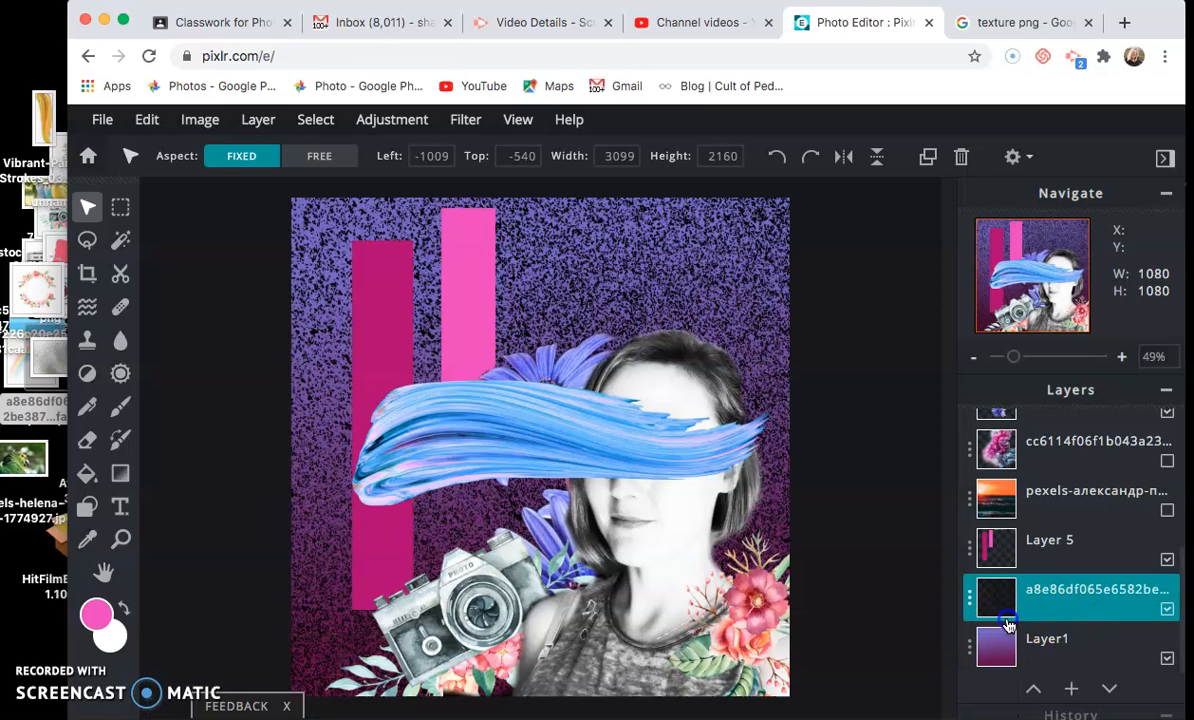
Open the texture layer's settings and try the Multiply, Lighten, Color and Alpha blend modes
left_click(1066, 600)
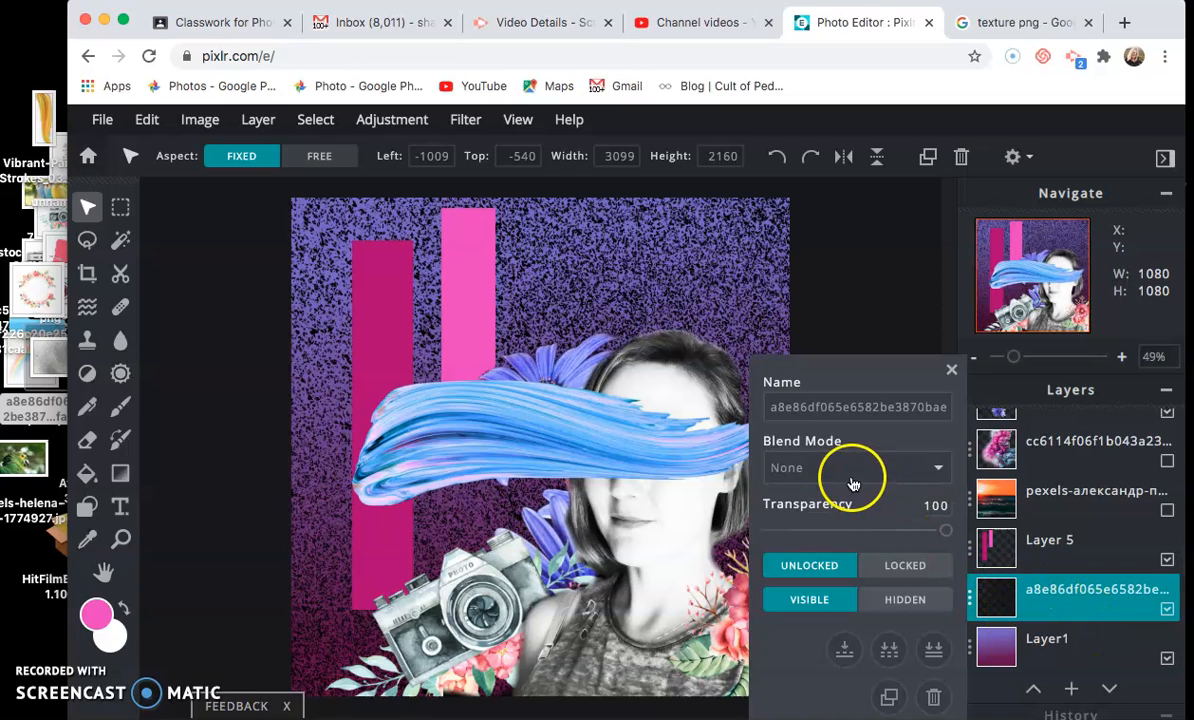
left_click(803, 478)
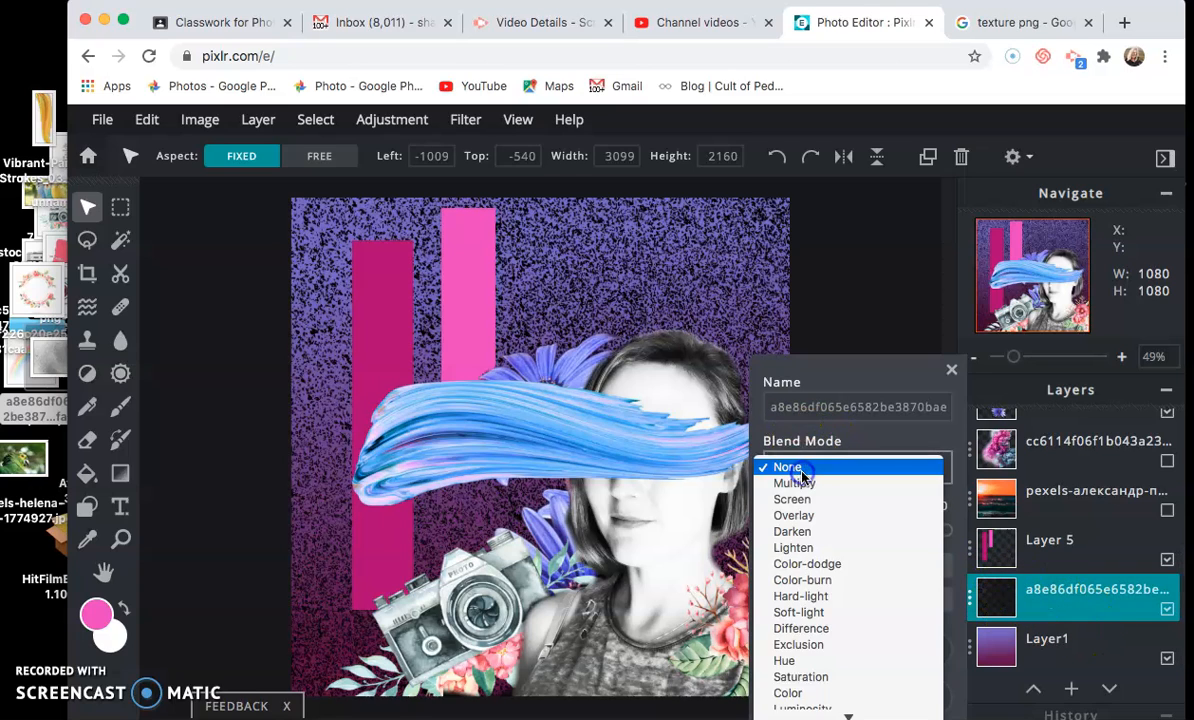
left_click(805, 484)
left_click(810, 470)
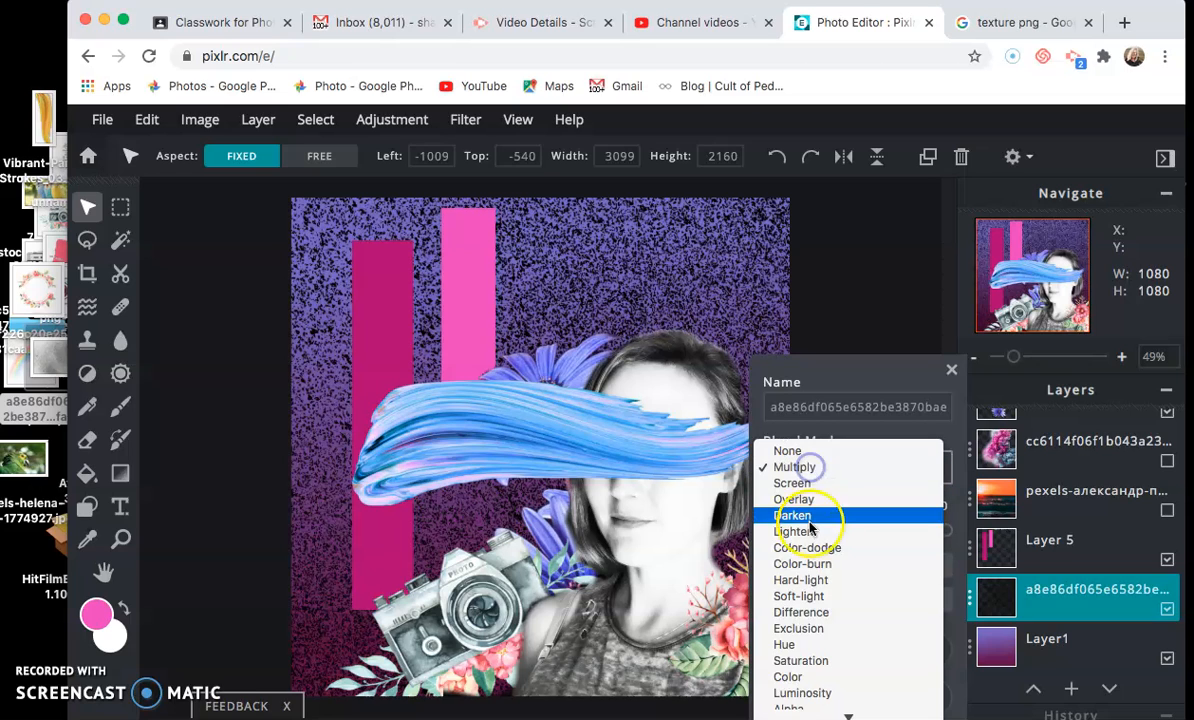
left_click(810, 532)
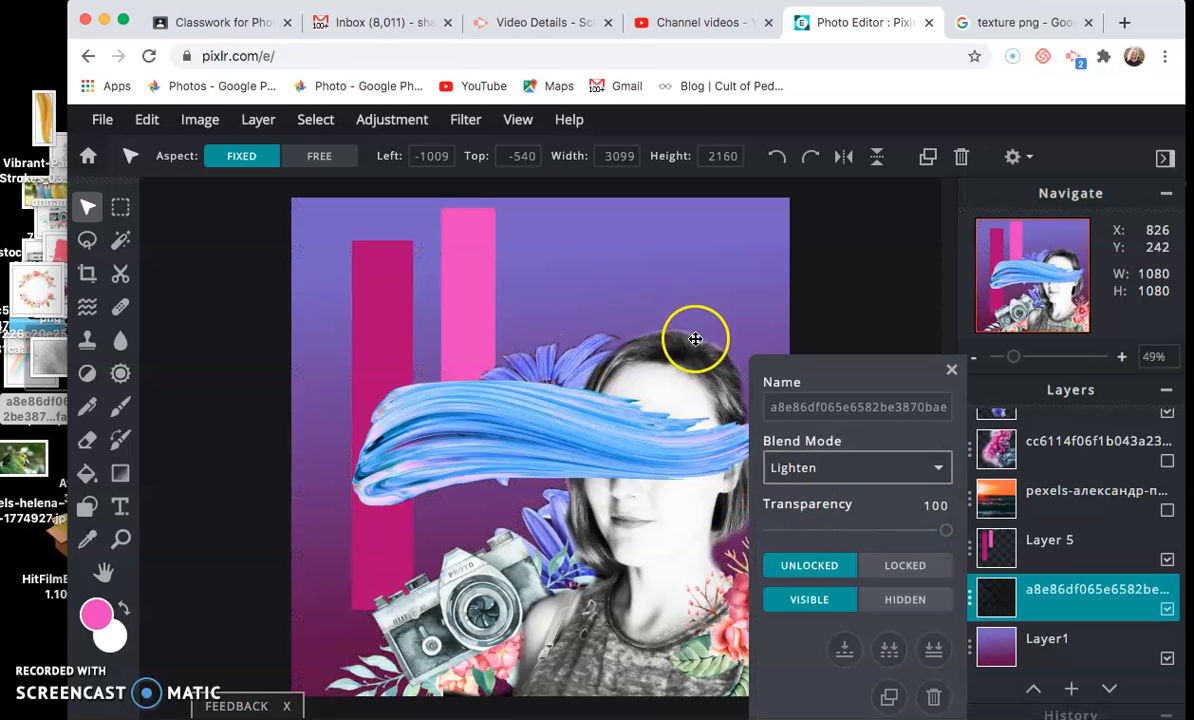
left_click(775, 468)
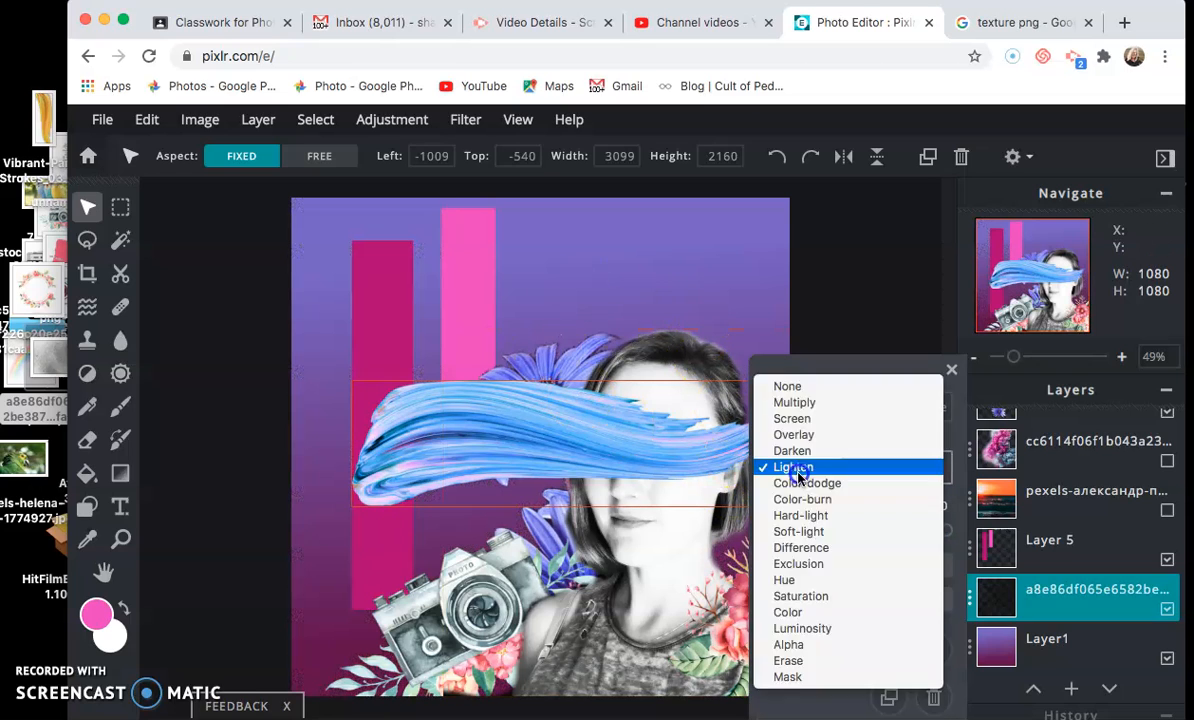
left_click(795, 612)
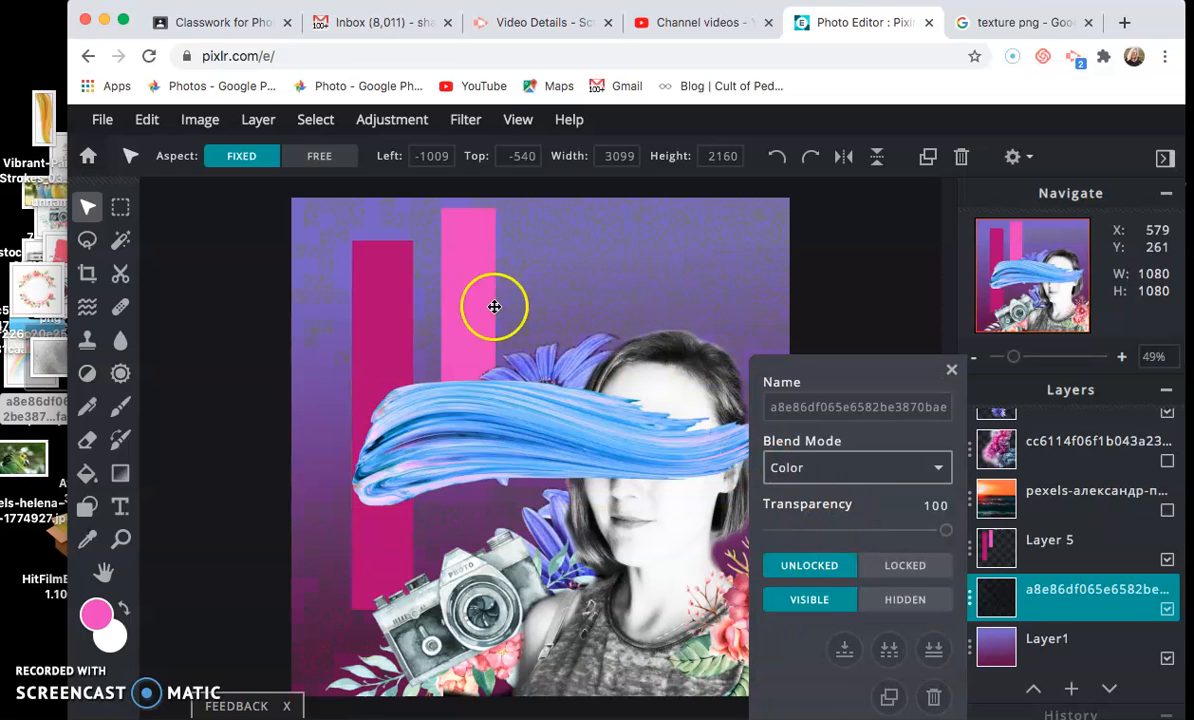
left_click(798, 480)
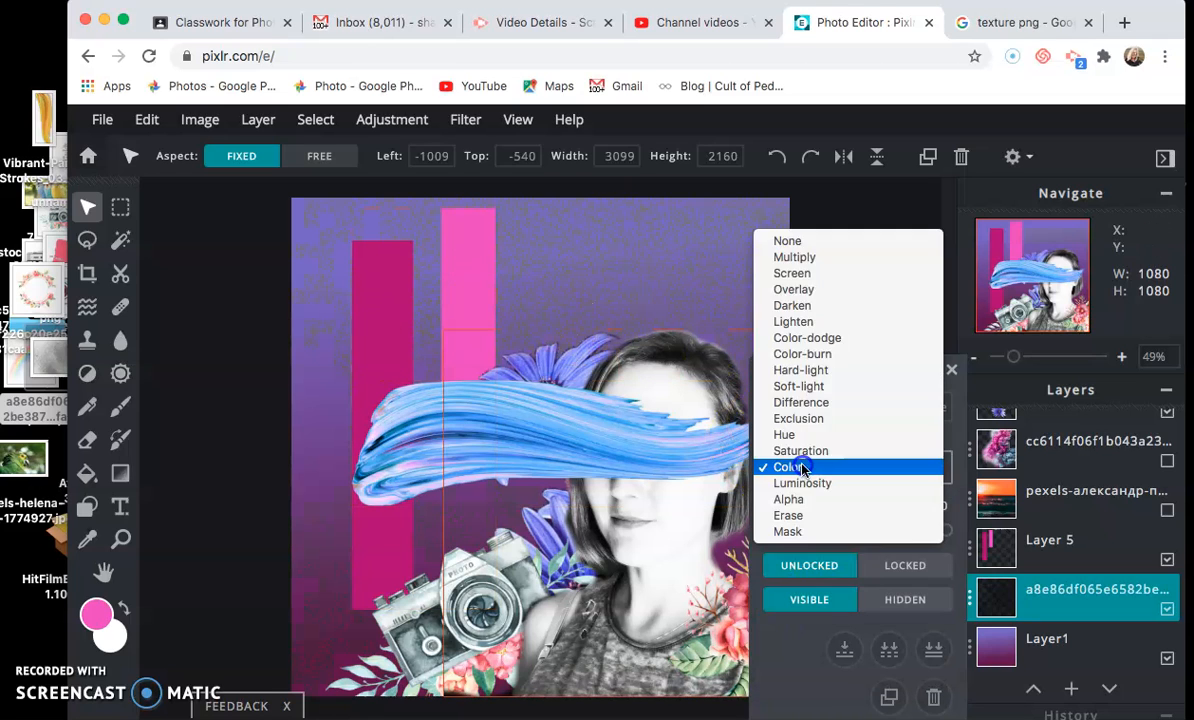
left_click(803, 497)
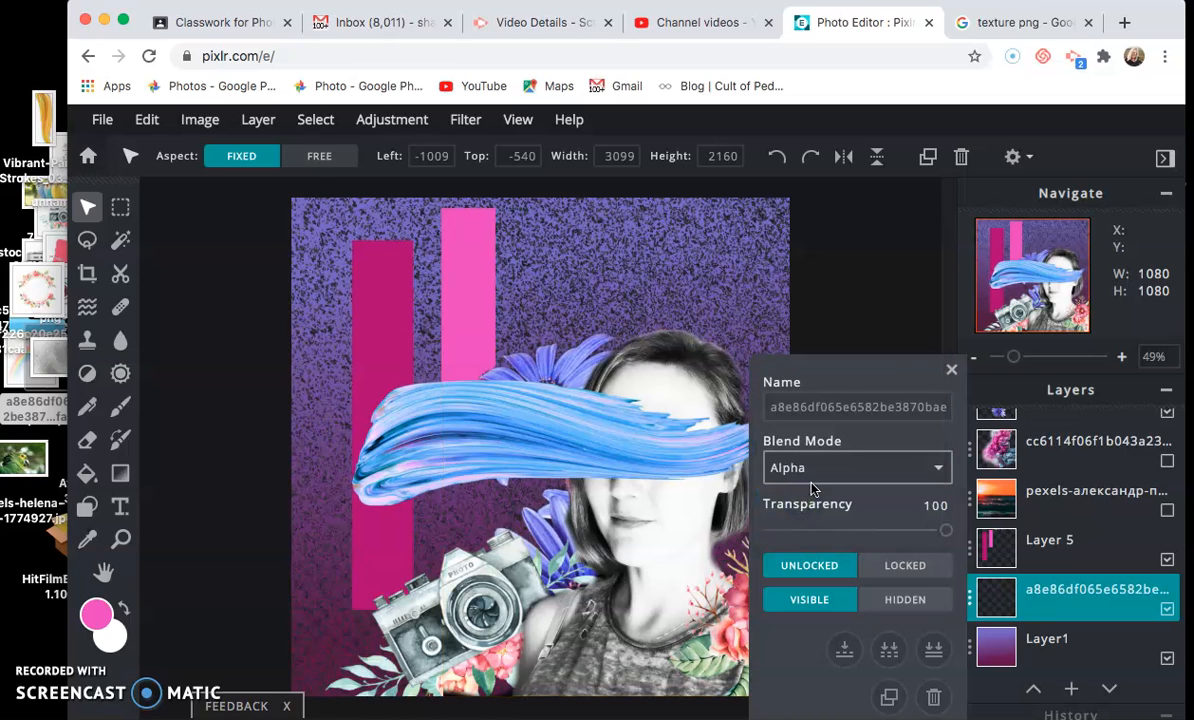
Set the texture layer's blend mode to Soft-light and close its settings
left_click(812, 487)
key("Escape")
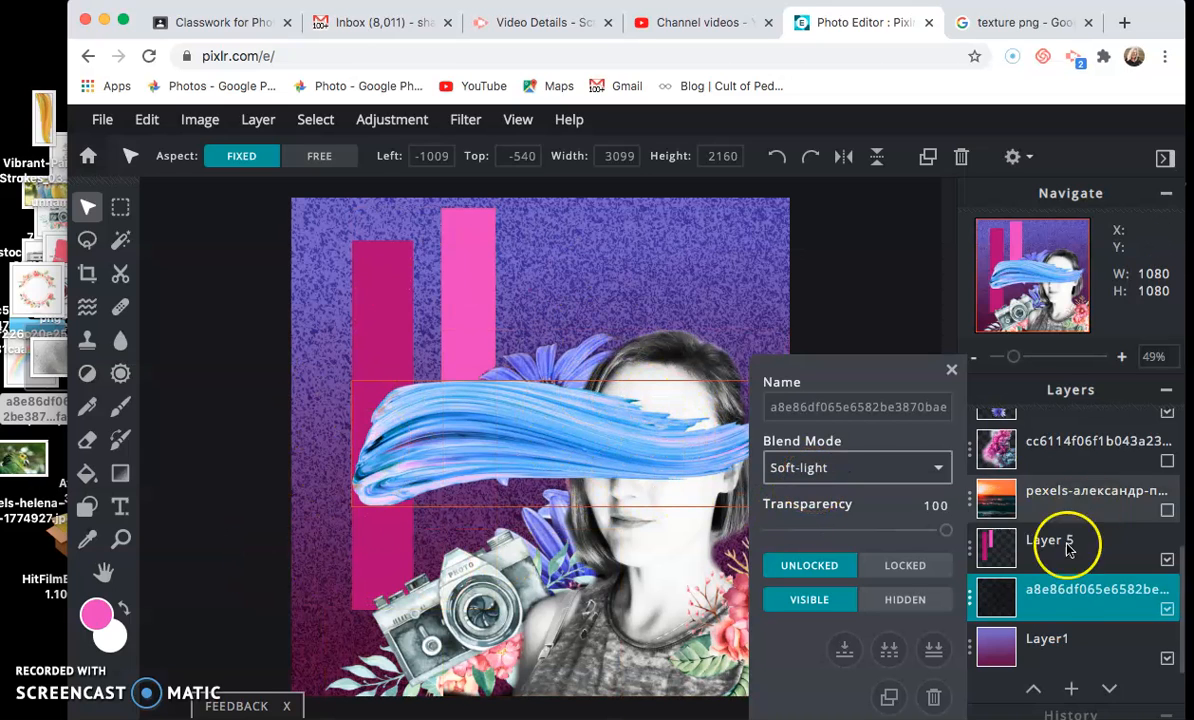
left_click(951, 369)
Move the texture layer above Layer 5 so the grain also covers the two pink bars
left_click_drag(1087, 612, 1079, 558)
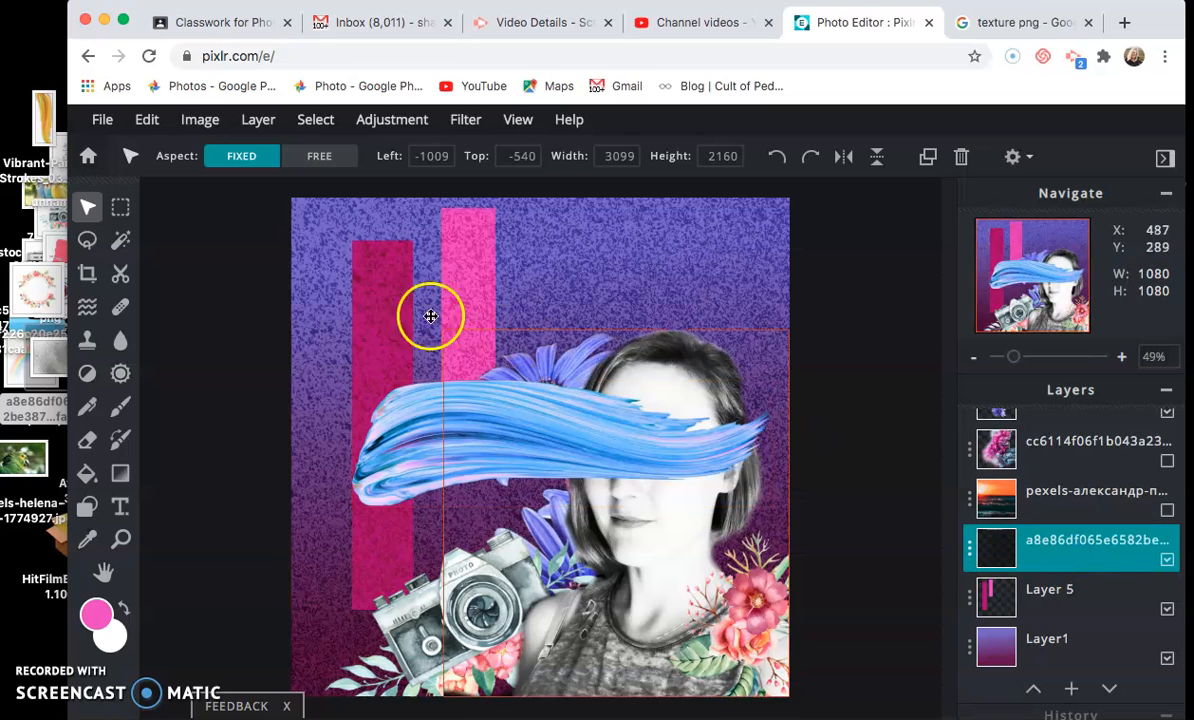
left_click_drag(476, 354, 452, 362)
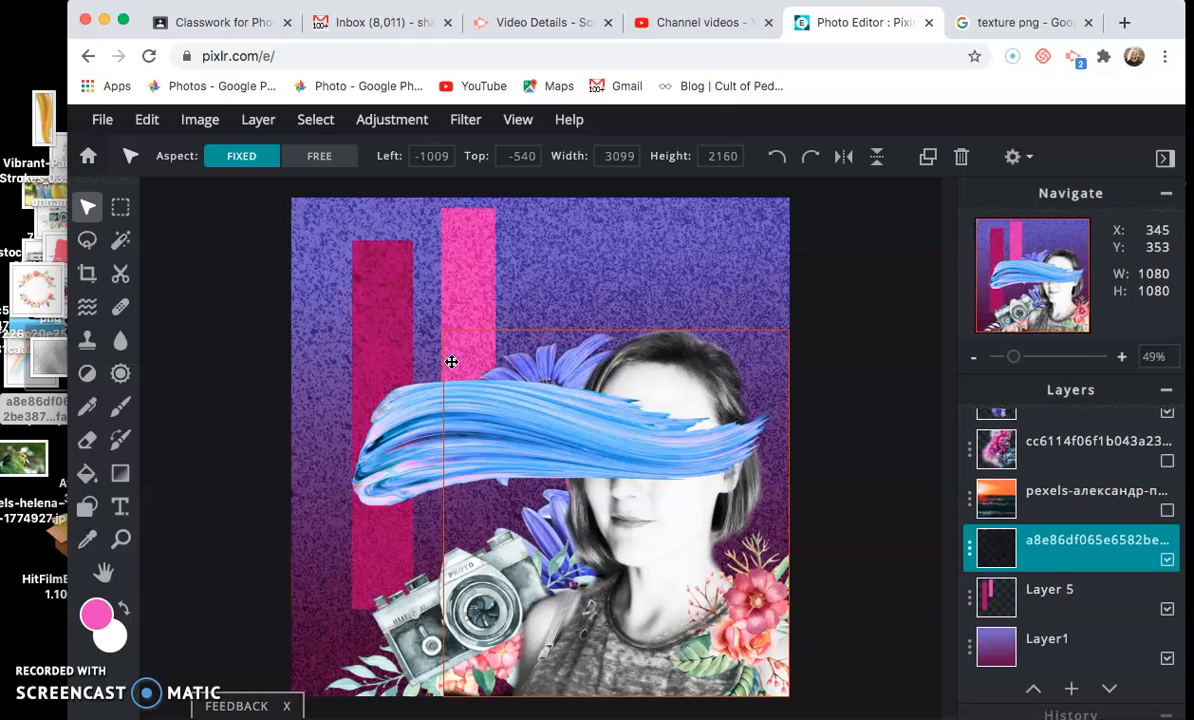
mouse_move(452, 362)
left_mouse_down()
mouse_move(526, 242)
mouse_move(508, 298)
left_mouse_up()
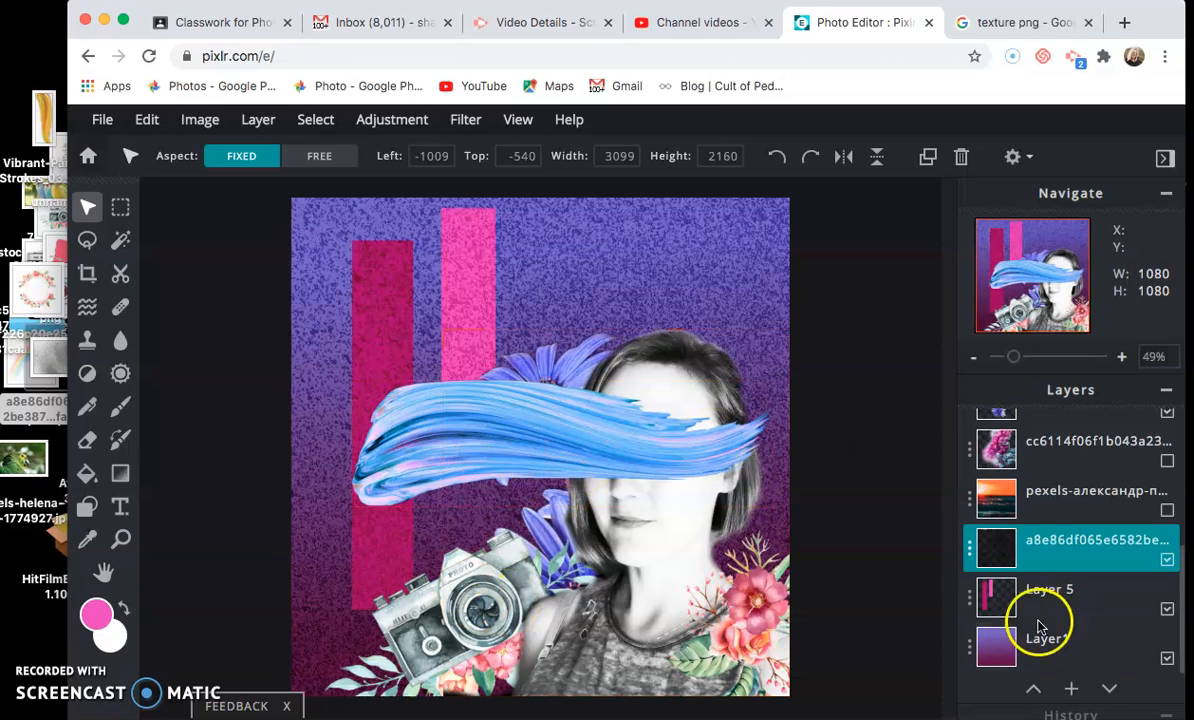
Move the blue flower layer directly below the texture layer, above Layer 5
scroll(1026, 533, "up", 2)
left_click_drag(1027, 458, 1040, 600)
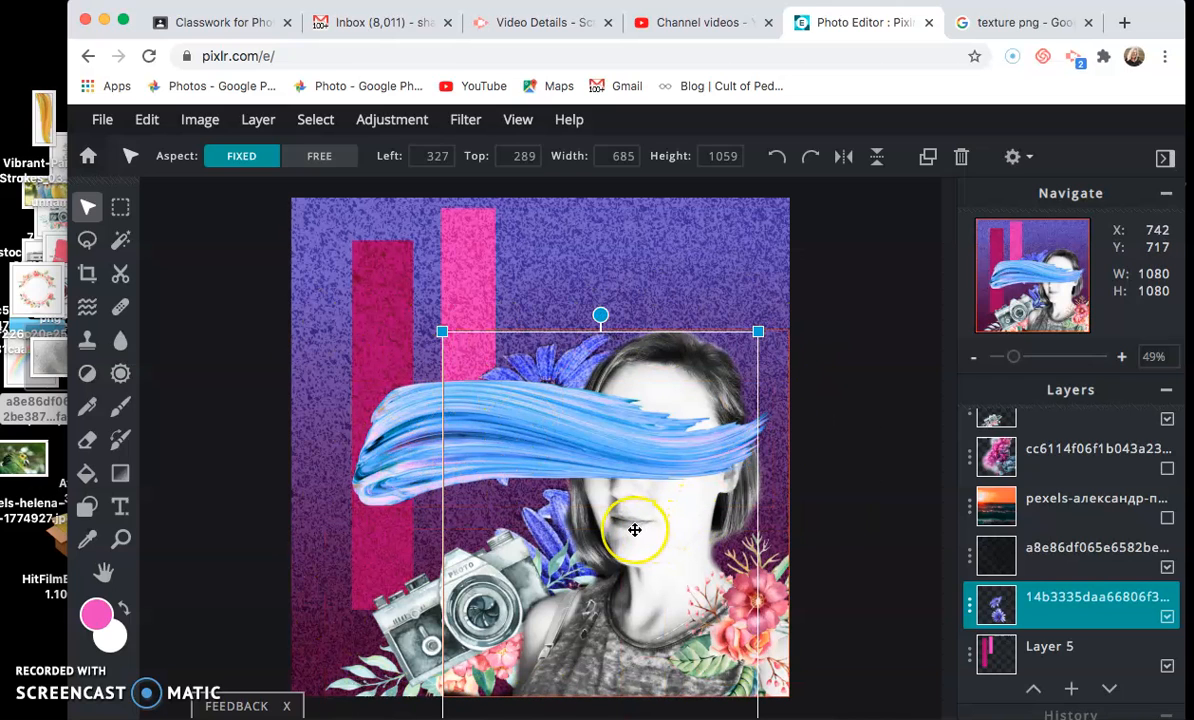
left_click(596, 523)
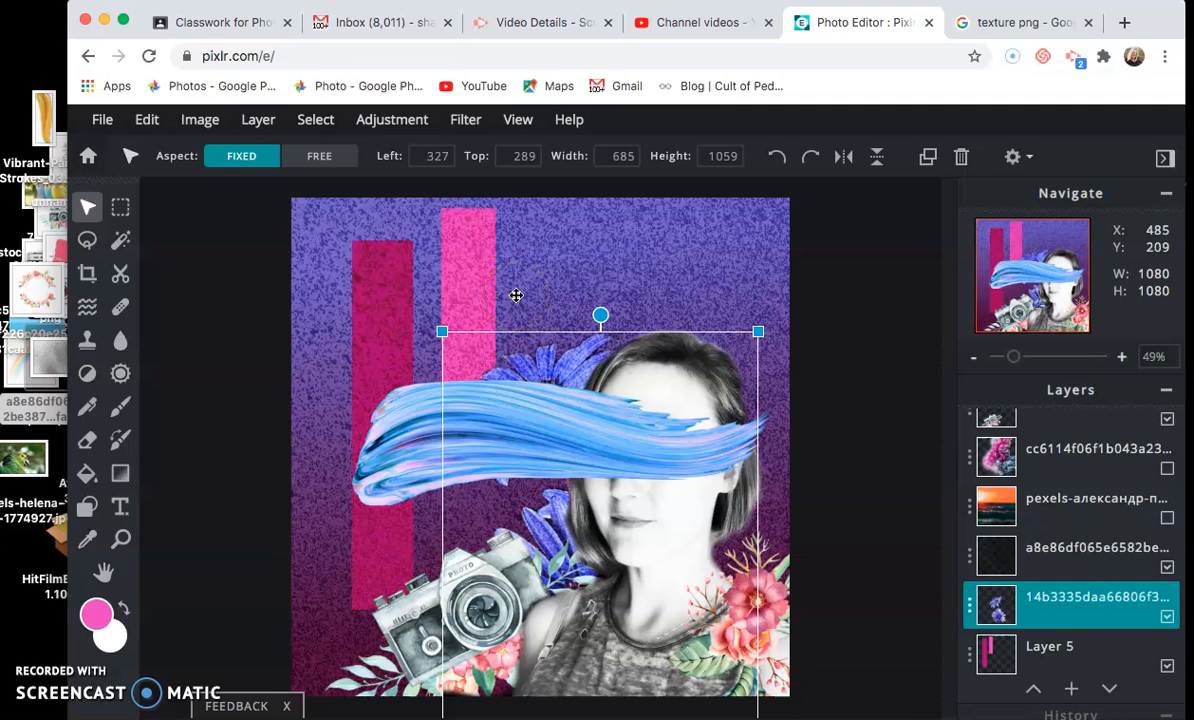
left_click_drag(516, 296, 519, 267)
Crop the collage to 896 by 872 pixels from its upper-left corner and select the texture layer
left_click(87, 273)
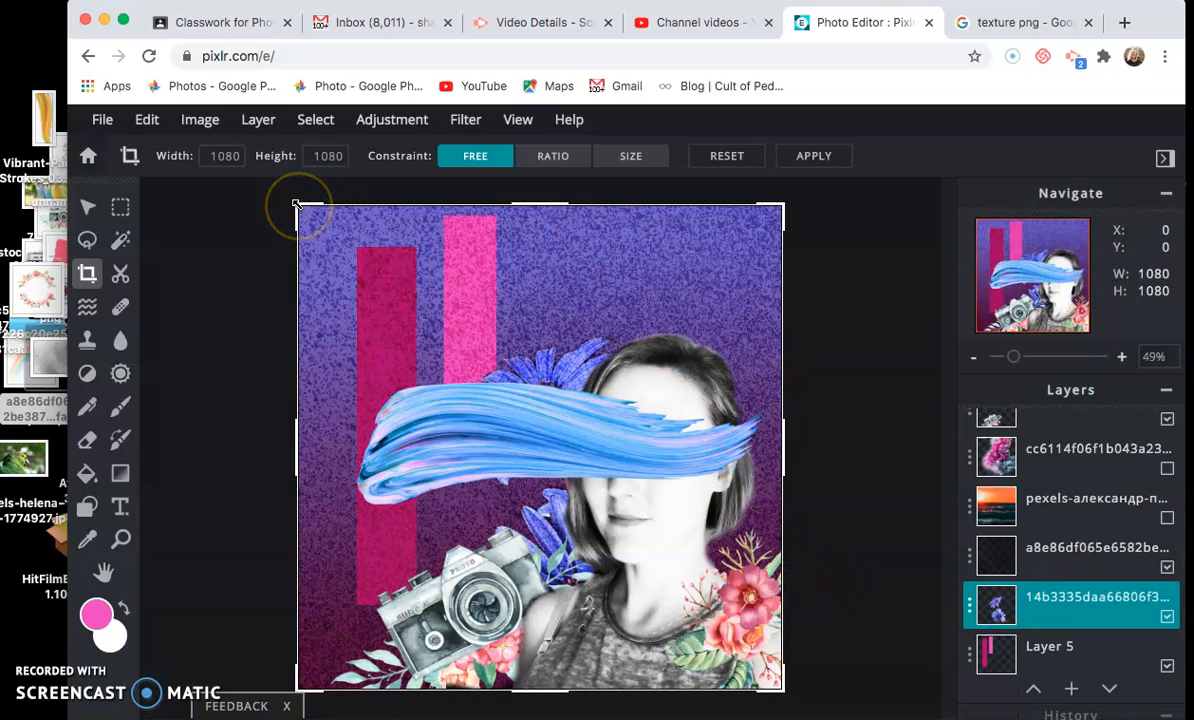
left_click_drag(298, 205, 380, 298)
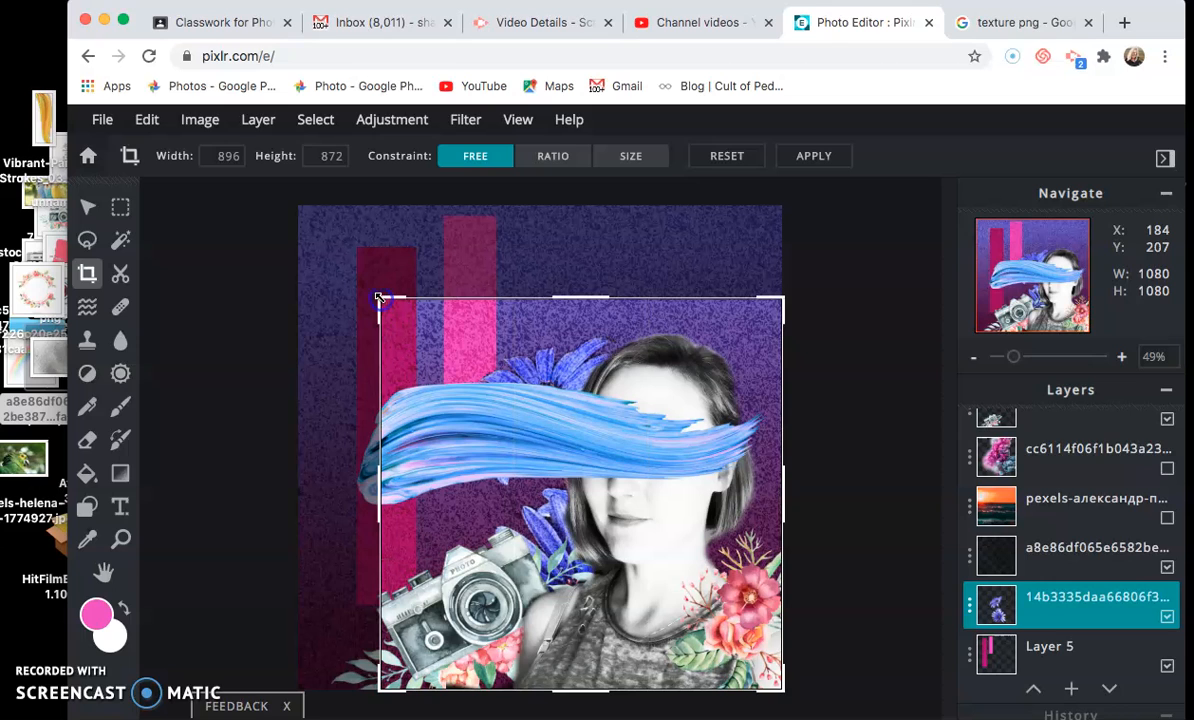
left_click(88, 206)
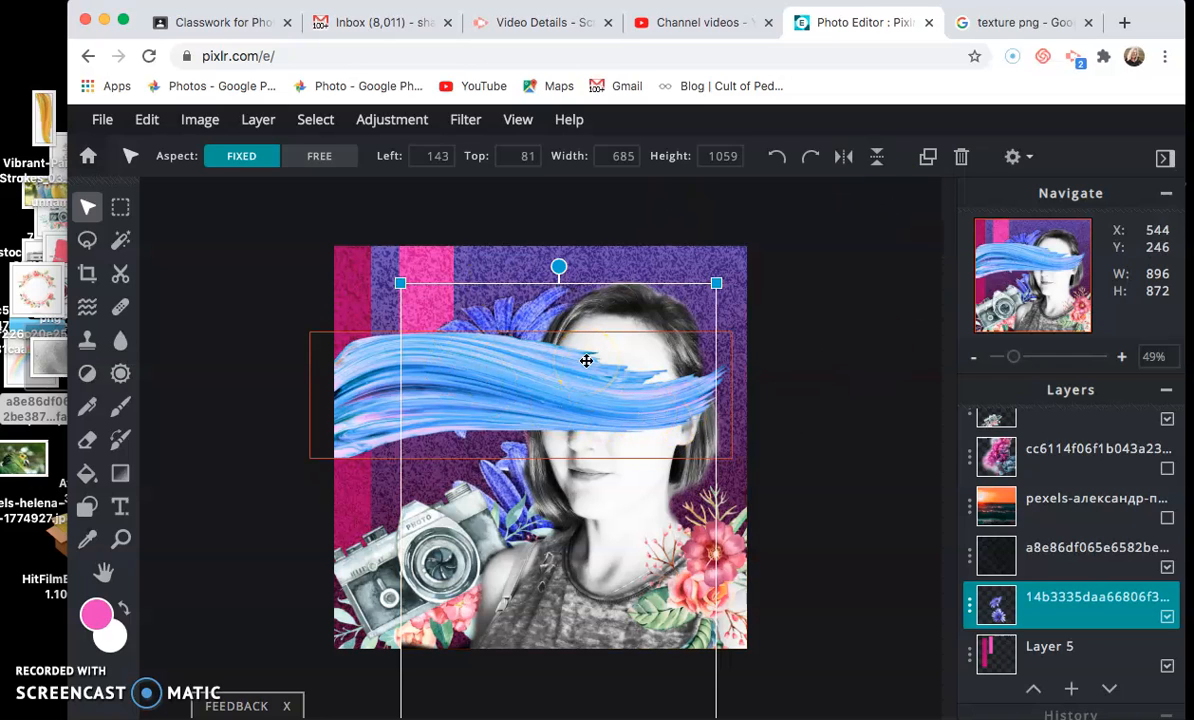
left_click(765, 346)
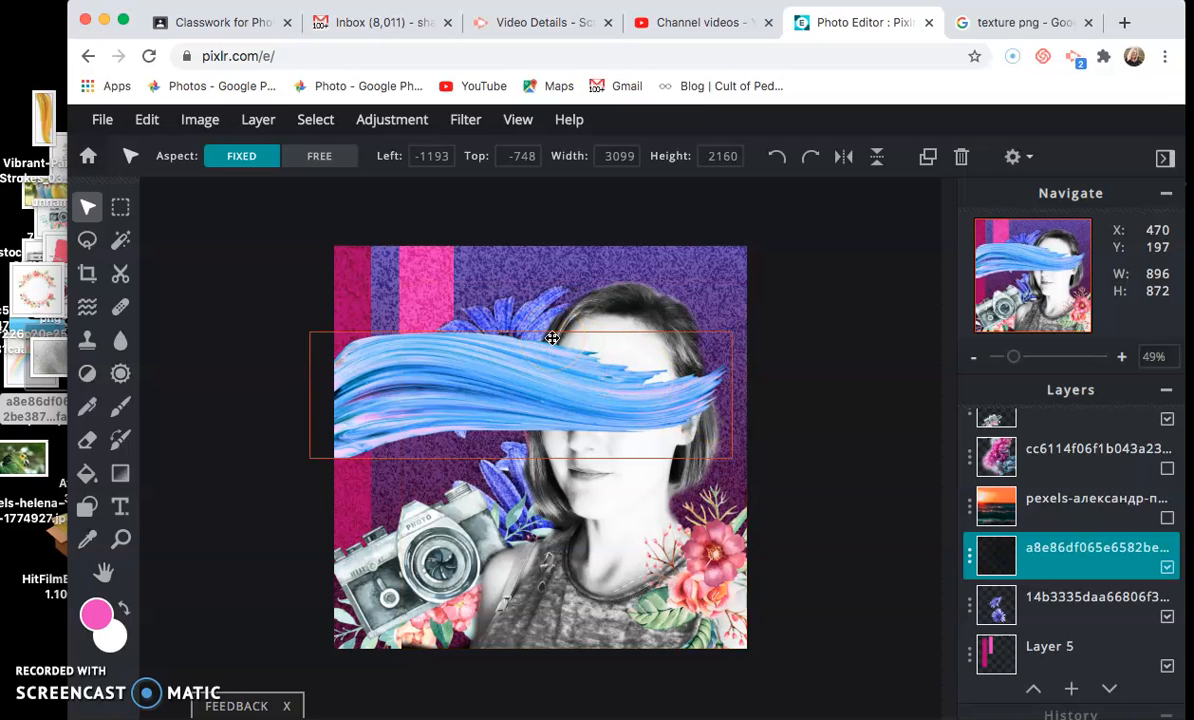
Try brushing increased vibrance onto the blue paint stroke layer with brush size 40 and strength 30, and undo the stroke
left_click(119, 374)
left_click(120, 374)
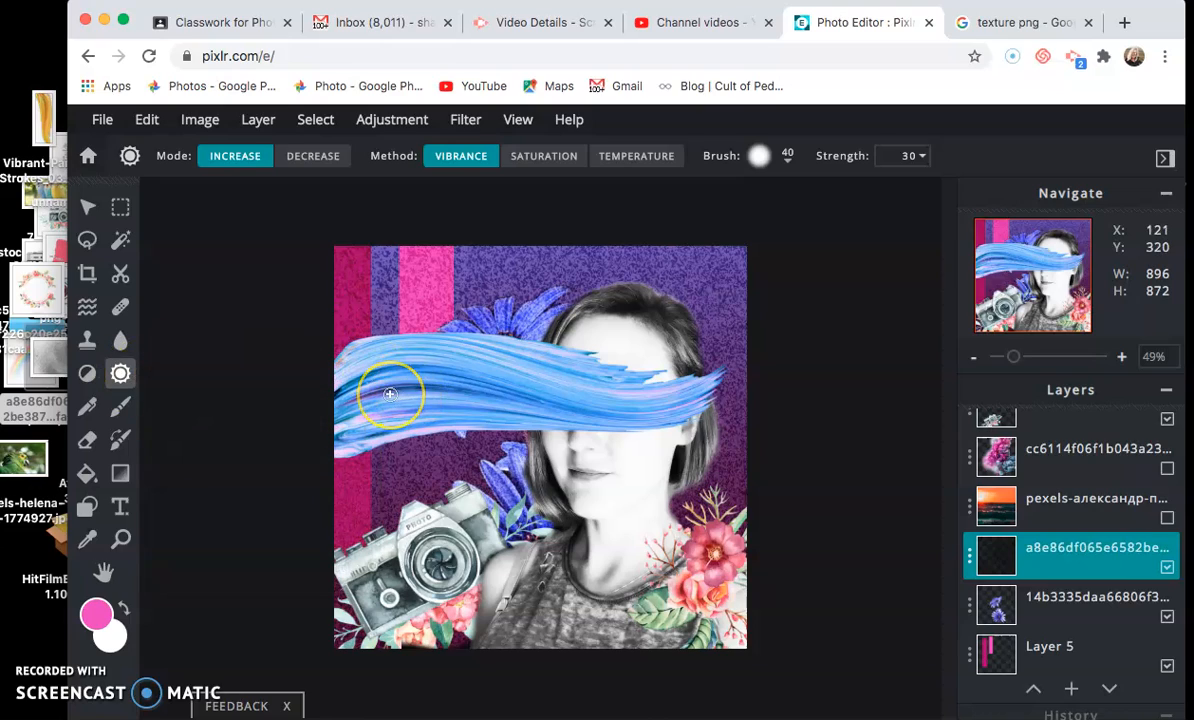
scroll(390, 393, "down", 3)
scroll(390, 393, "up", 8)
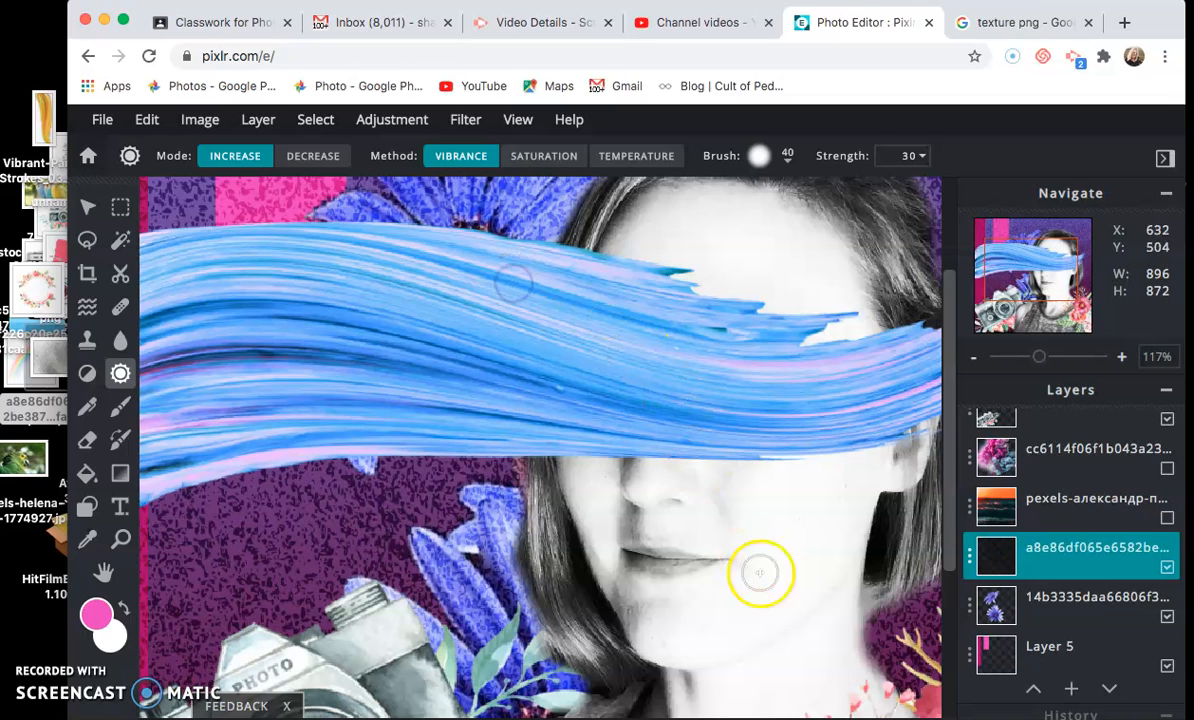
scroll(1093, 580, "up", 4)
left_click(1093, 528)
mouse_move(540, 316)
left_mouse_down()
mouse_move(537, 363)
mouse_move(592, 385)
mouse_move(564, 286)
mouse_move(463, 332)
mouse_move(498, 362)
left_mouse_up()
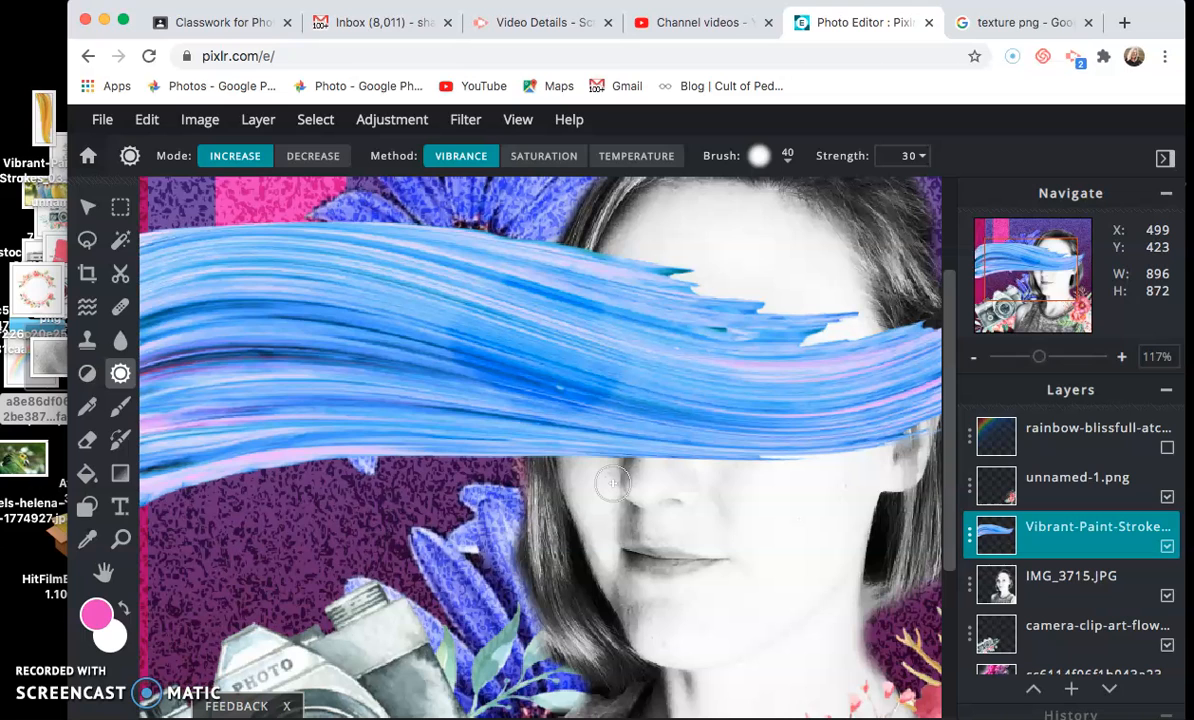
key("super+z")
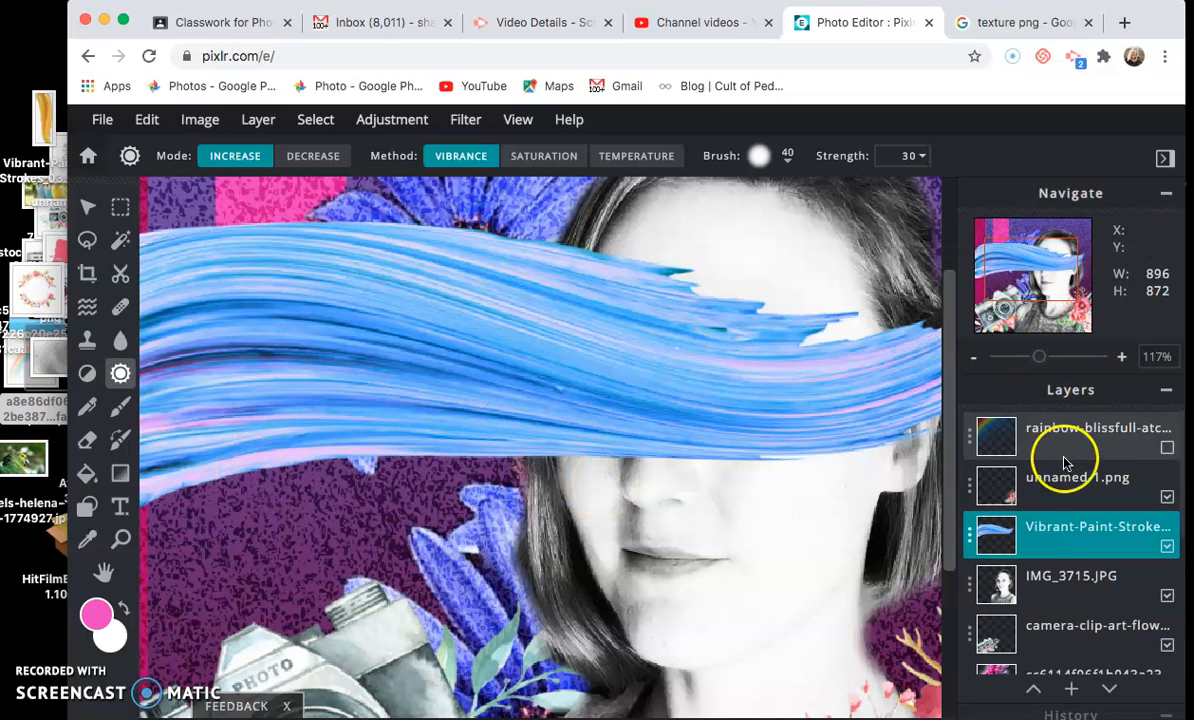
Hide the Vibrant-Paint-Stroke layer and select the portrait layer IMG_3715.JPG
left_click(1168, 548)
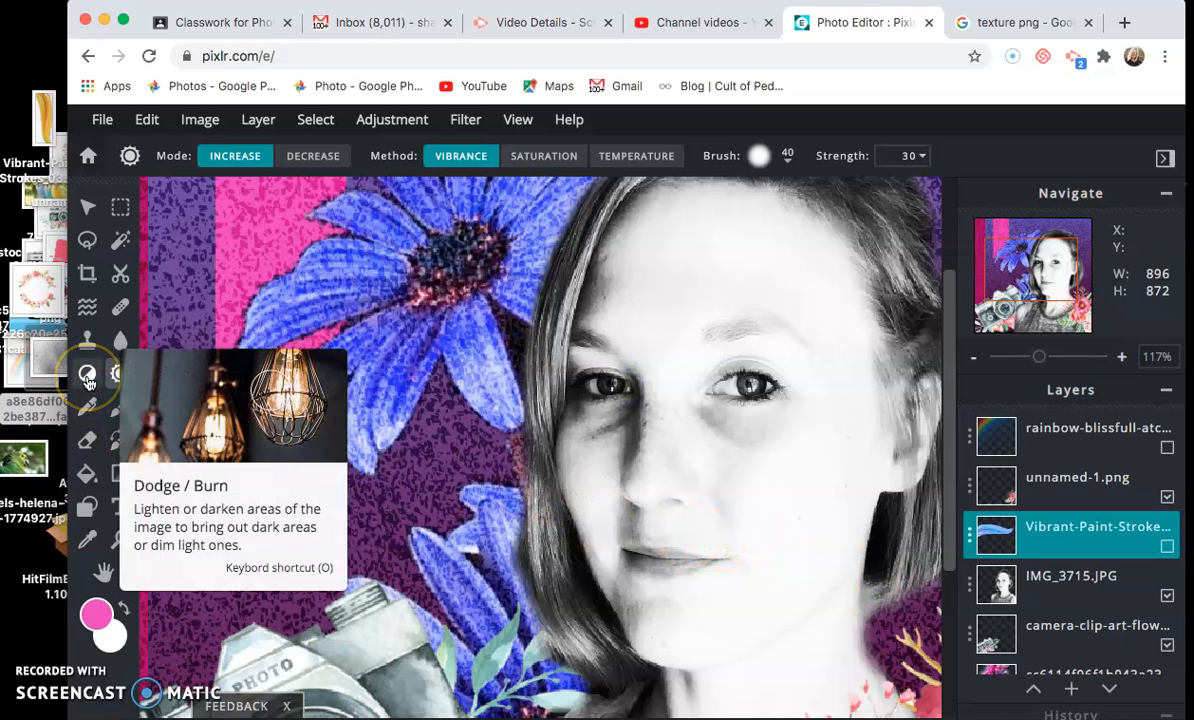
left_click(517, 119)
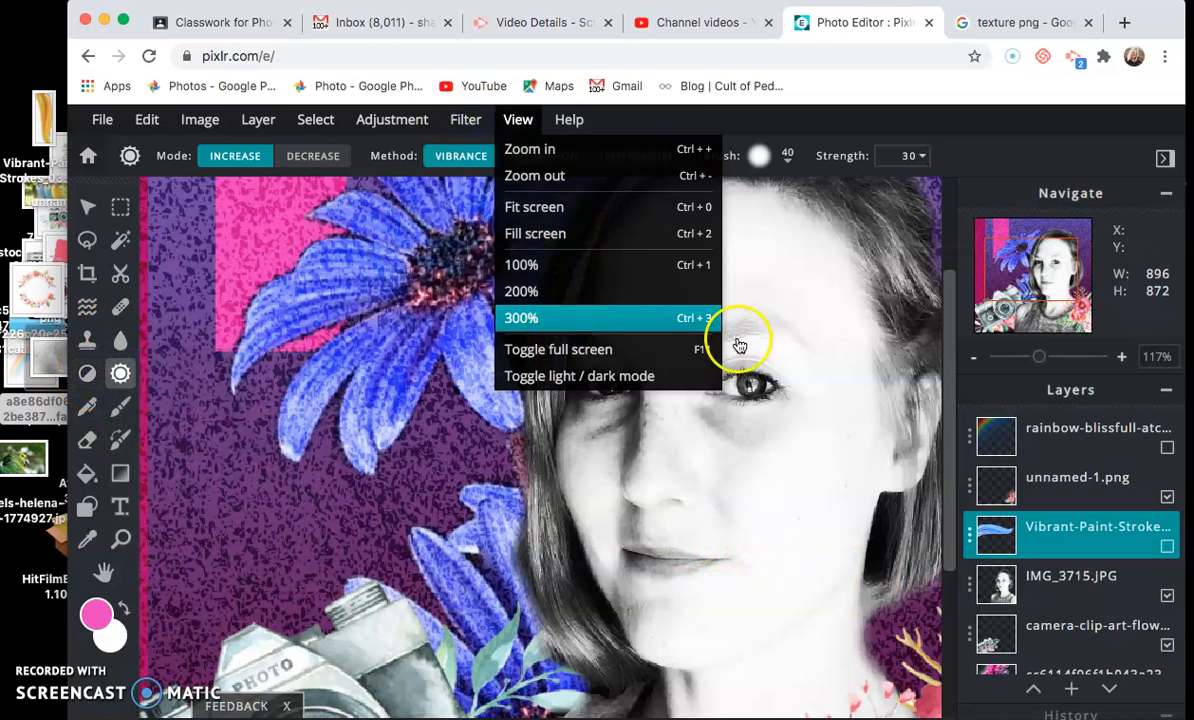
left_click(1005, 572)
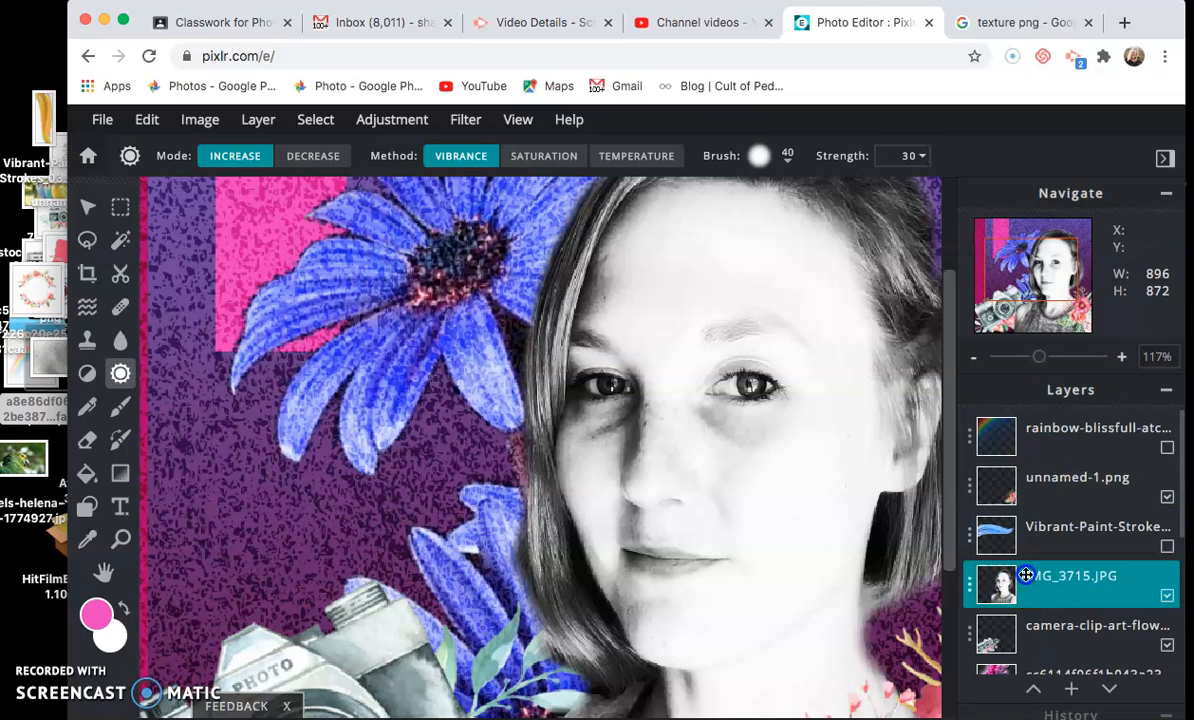
Try the Inner glow filter on the portrait layer and cancel it
left_click(468, 119)
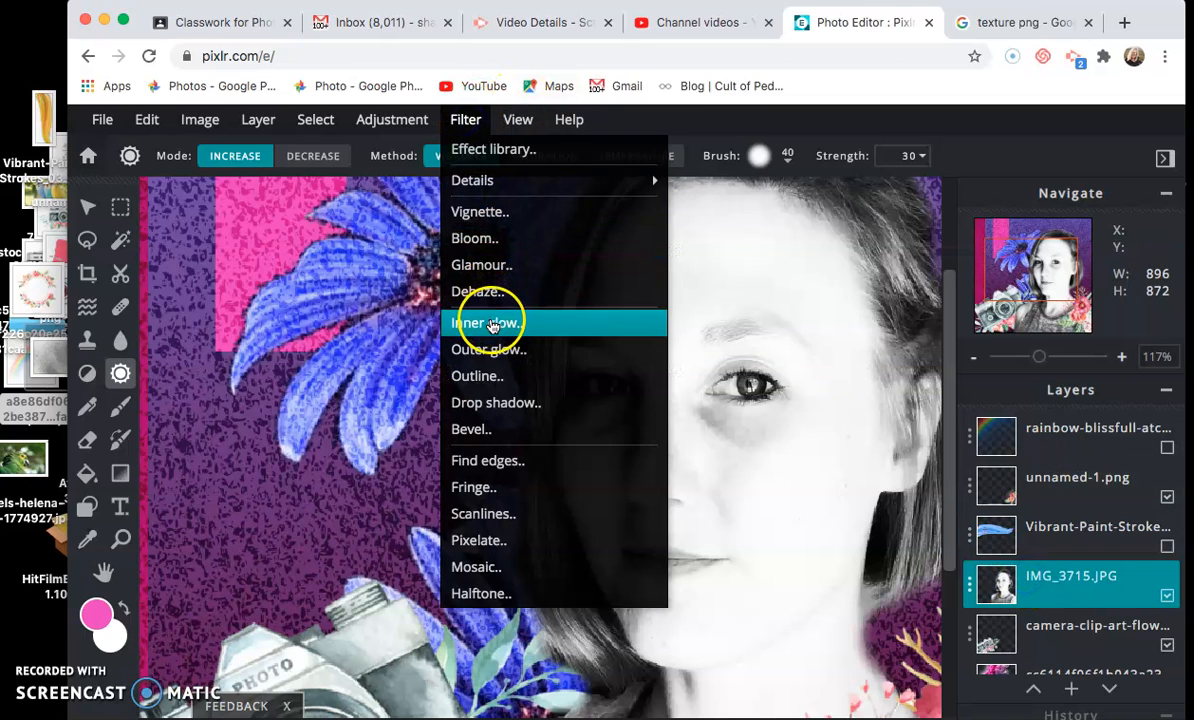
left_click(492, 325)
left_click_drag(706, 272, 355, 228)
left_click(307, 516)
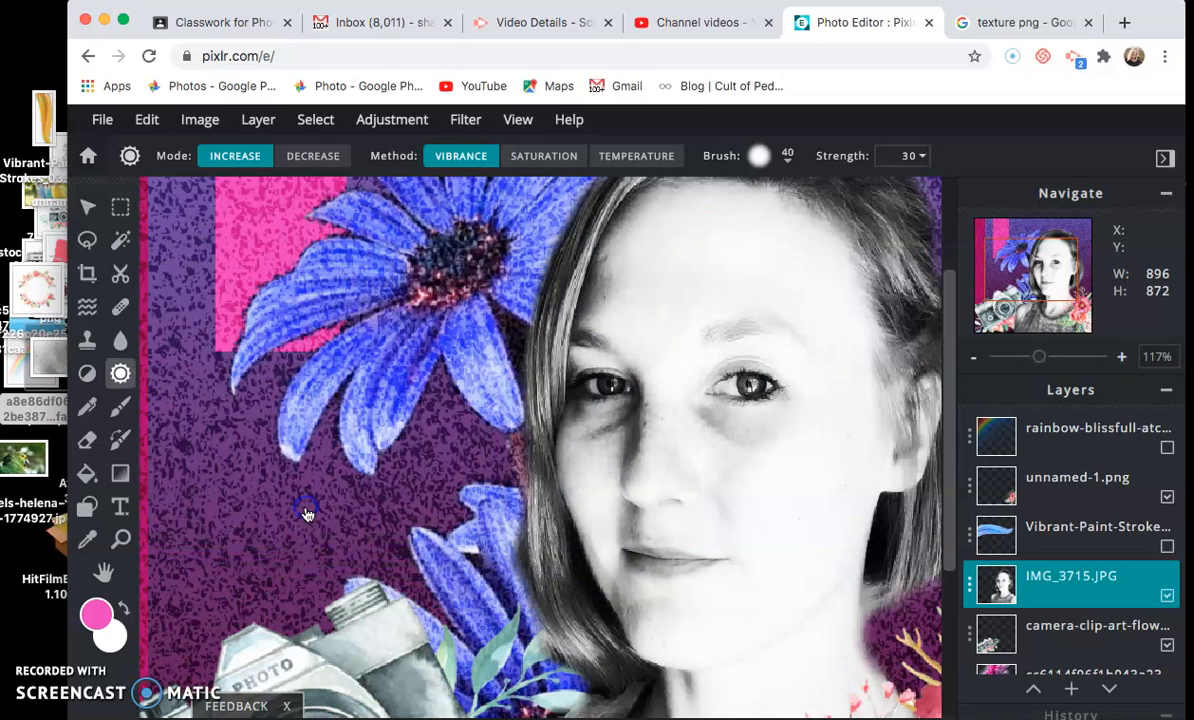
left_click(466, 119)
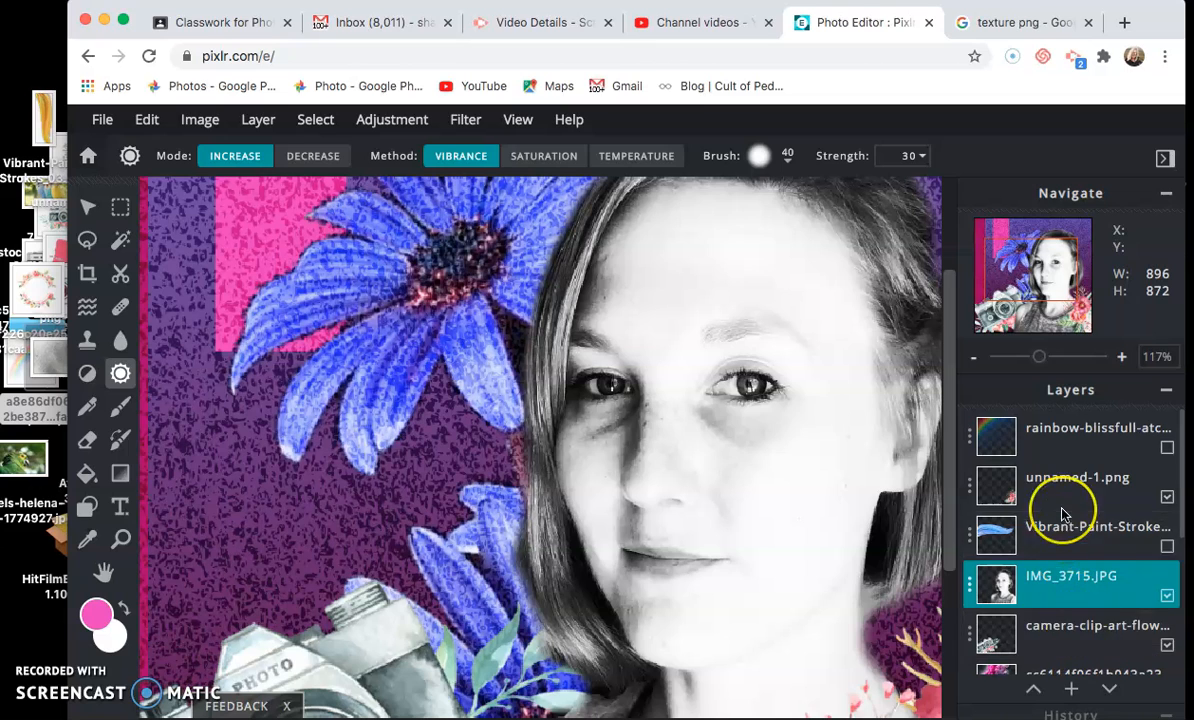
Select the blue flower layer, preview the Pixelate filter on it with an amount of 58 and cancel
scroll(1064, 530, "down", 5)
left_click(1055, 612)
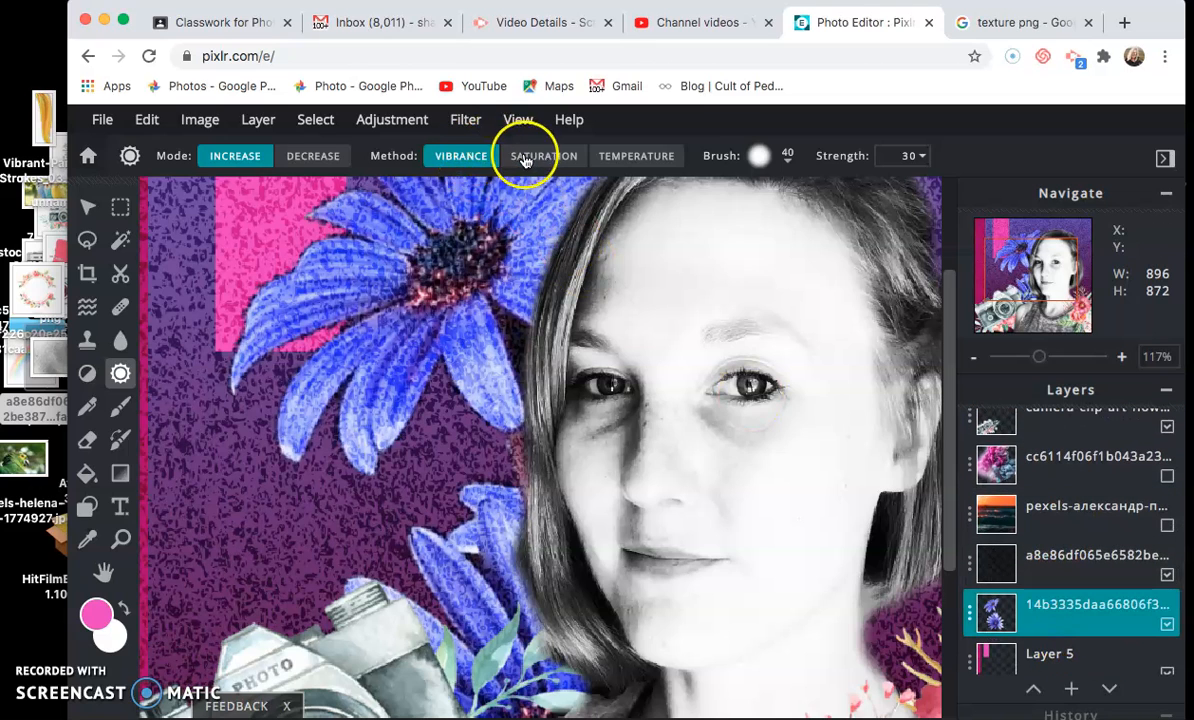
left_click(466, 120)
left_click(514, 538)
left_click(258, 405)
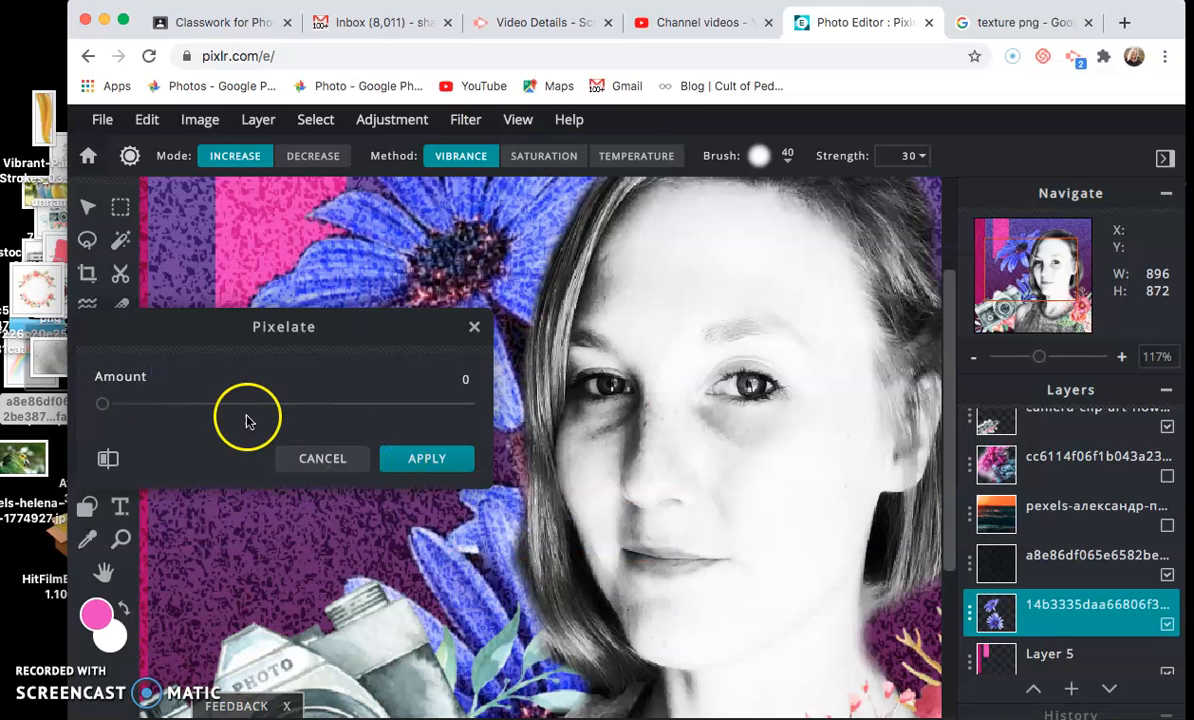
left_click(315, 404)
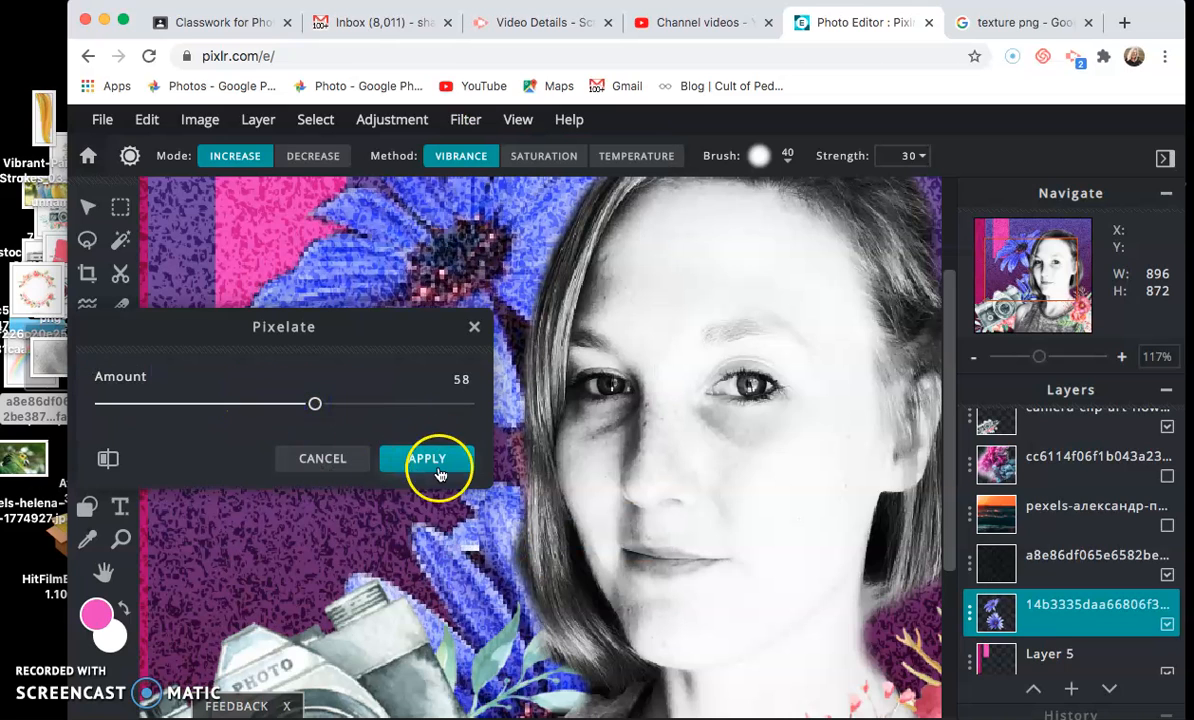
left_click(346, 463)
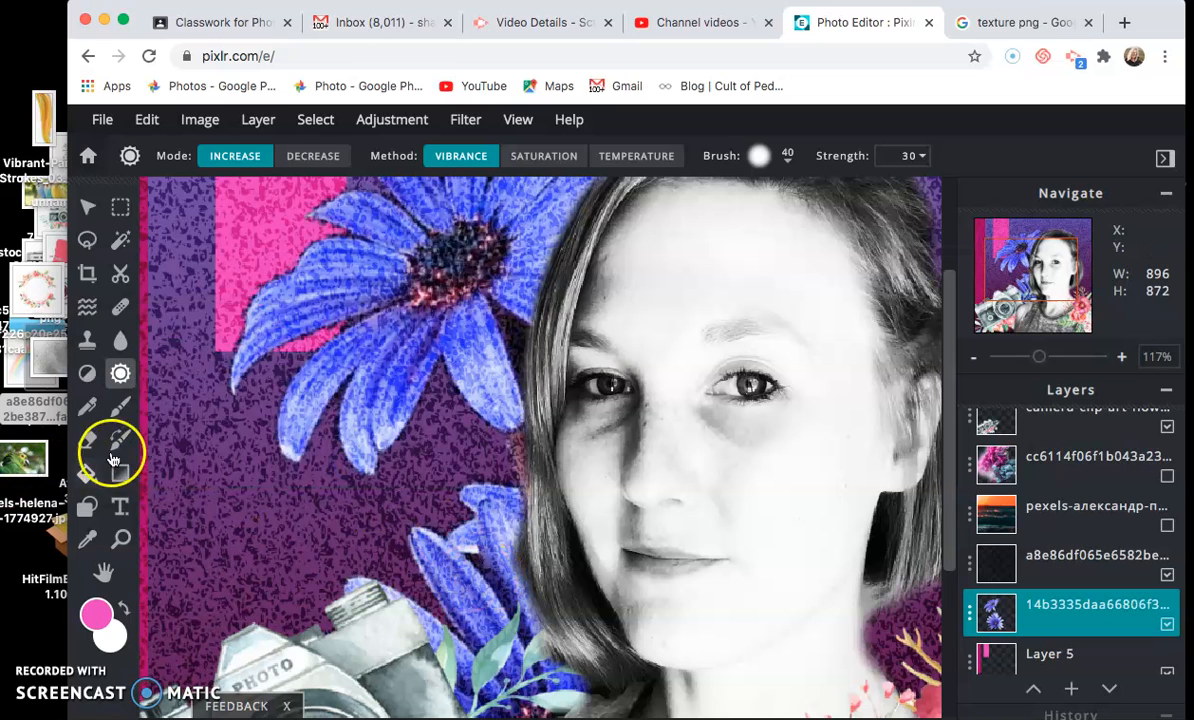
Activate the Text tool and clear the layer selection, with the whole collage in view
left_click(121, 507)
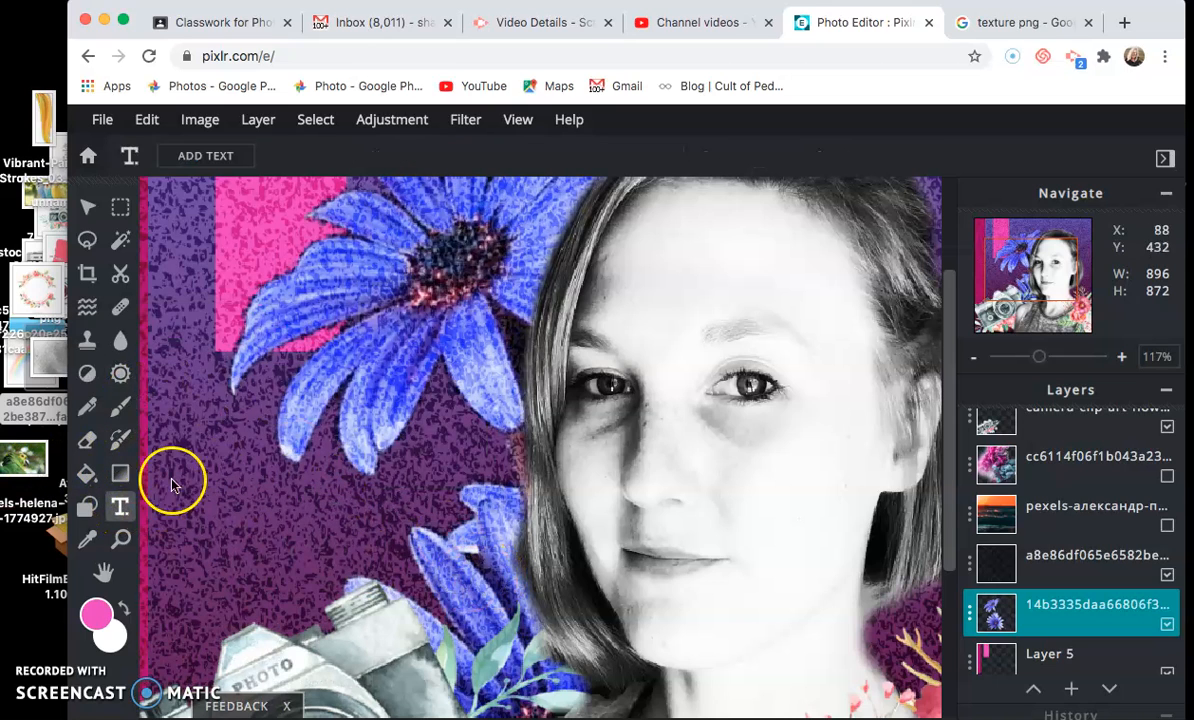
left_click(348, 391)
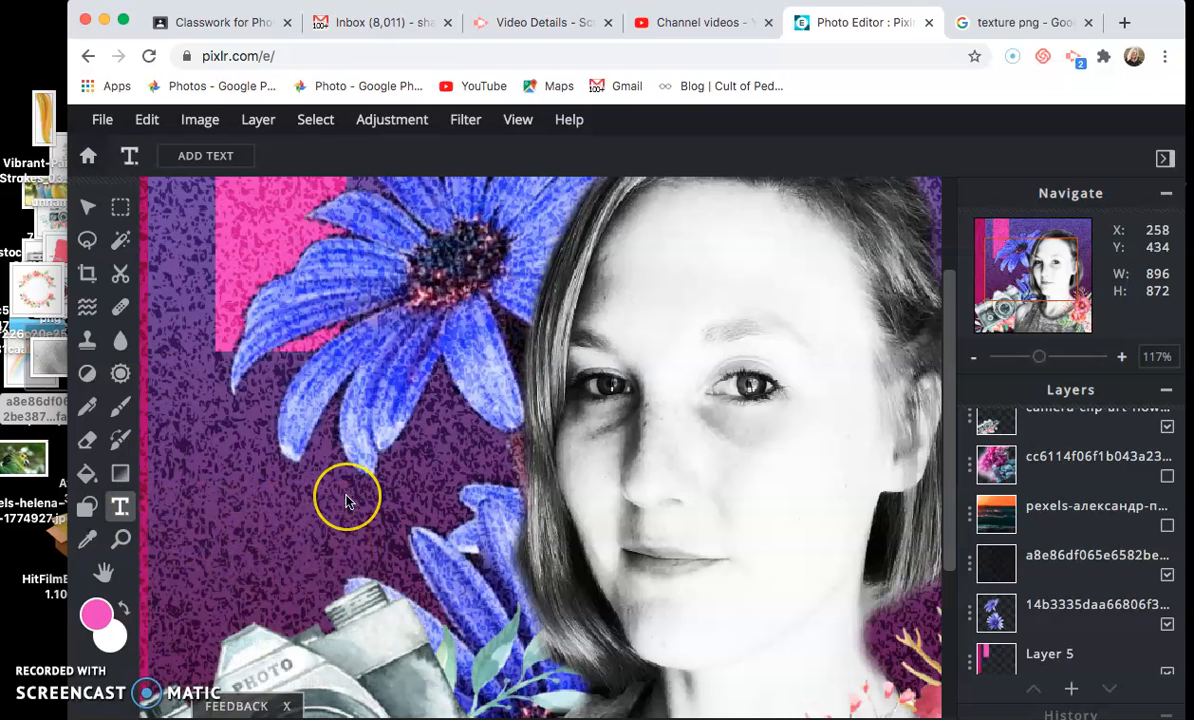
scroll(346, 498, "down", 4)
scroll(346, 500, "up", 2)
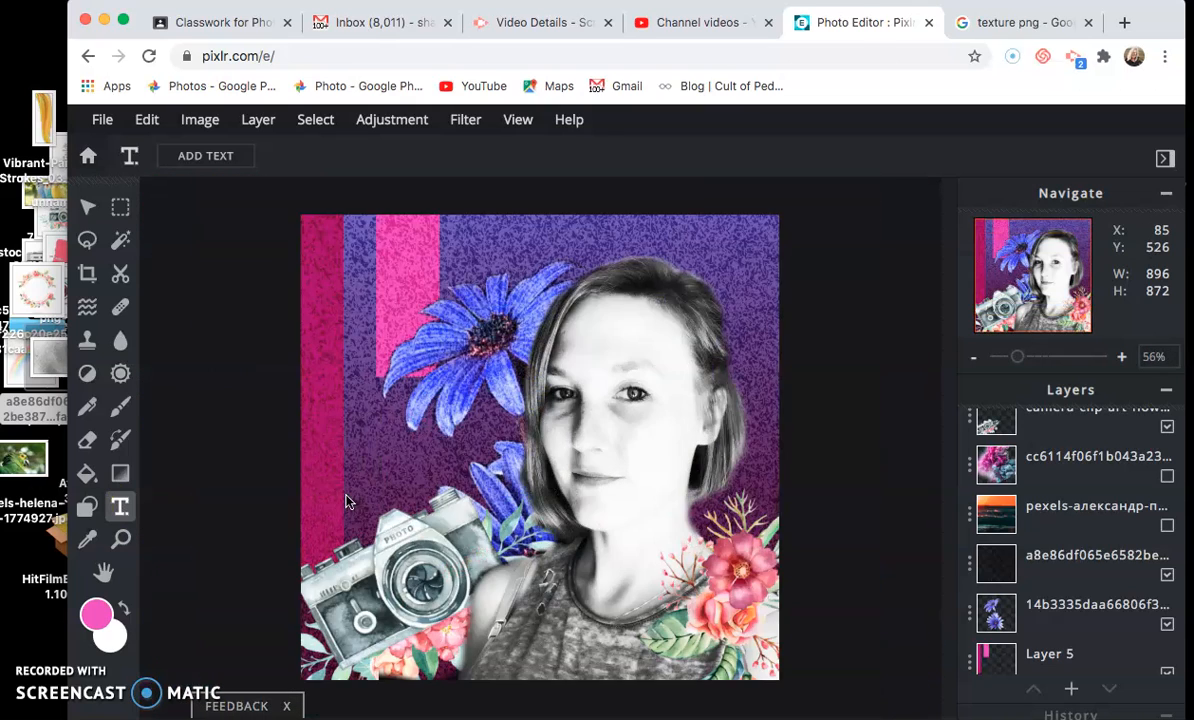